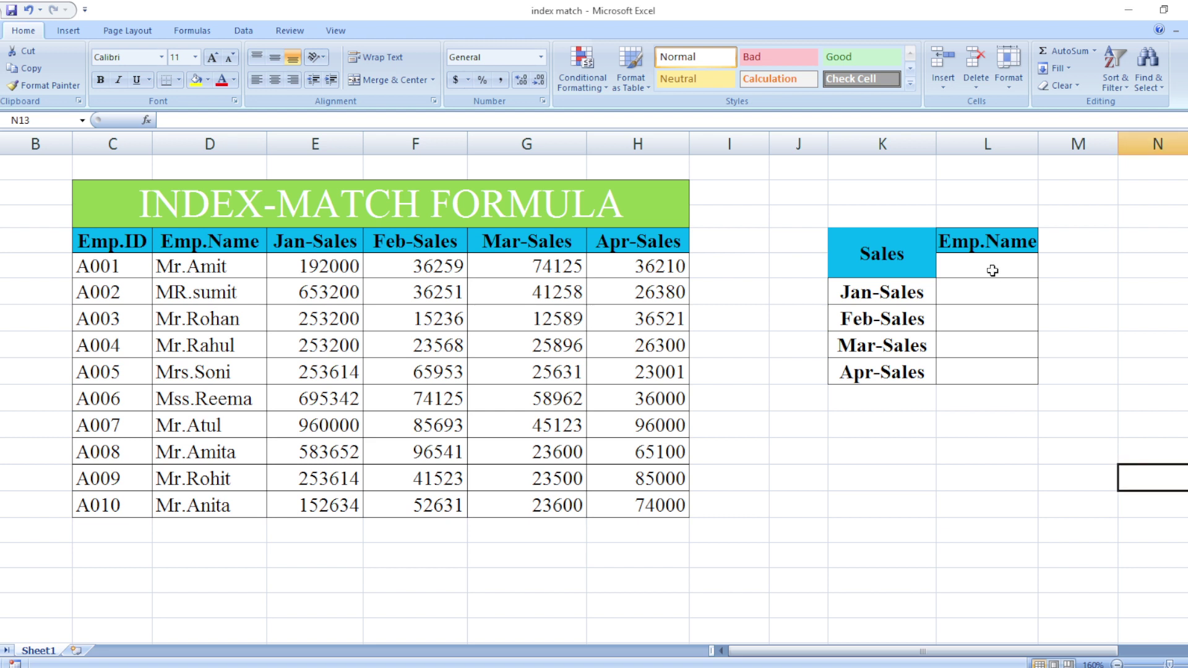
Add list data validation to cell L5 under Emp.Name, using the employee names in $D$5:$D$14 as the source.
left_click(993, 266)
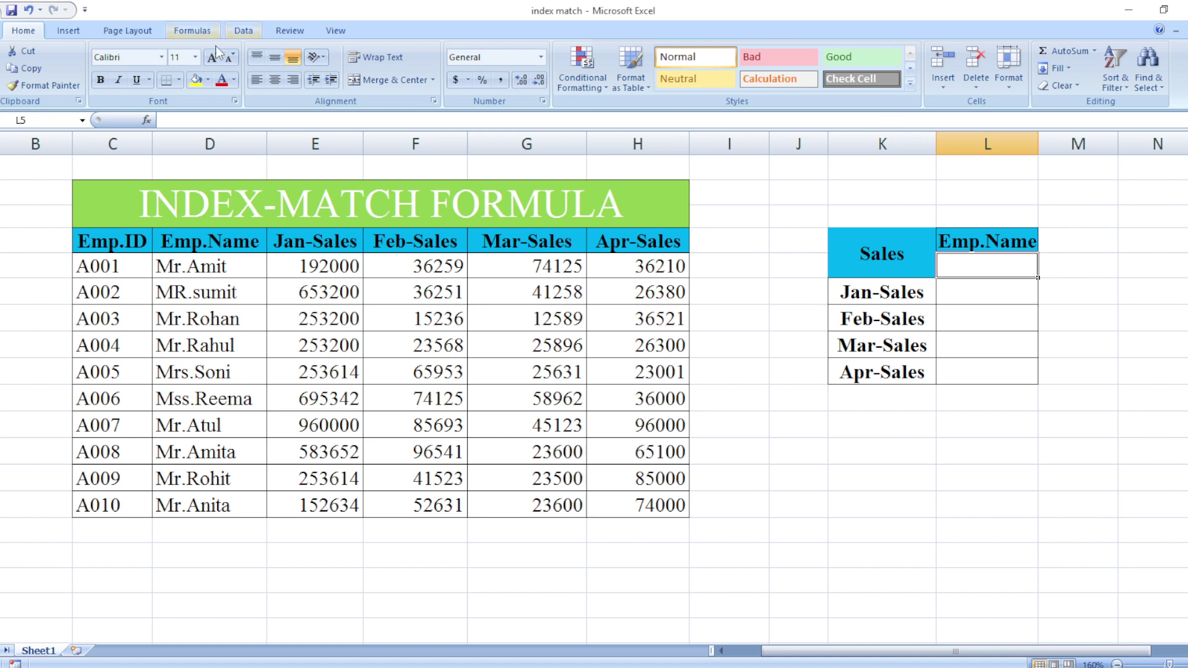
left_click(247, 32)
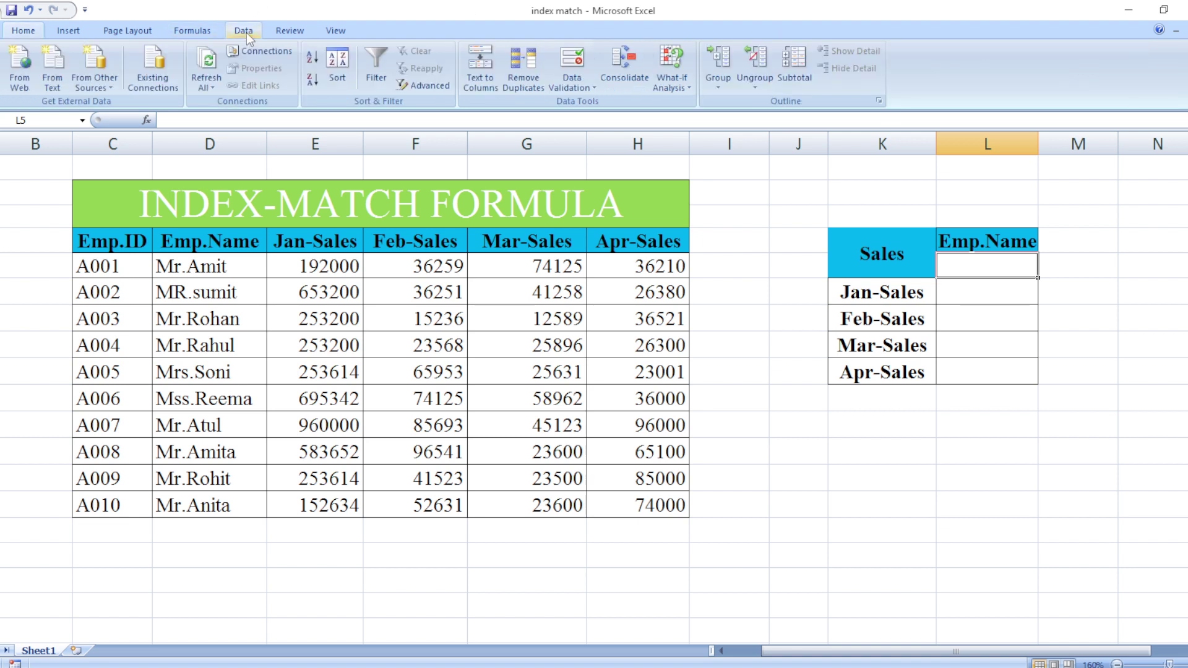
left_click(588, 89)
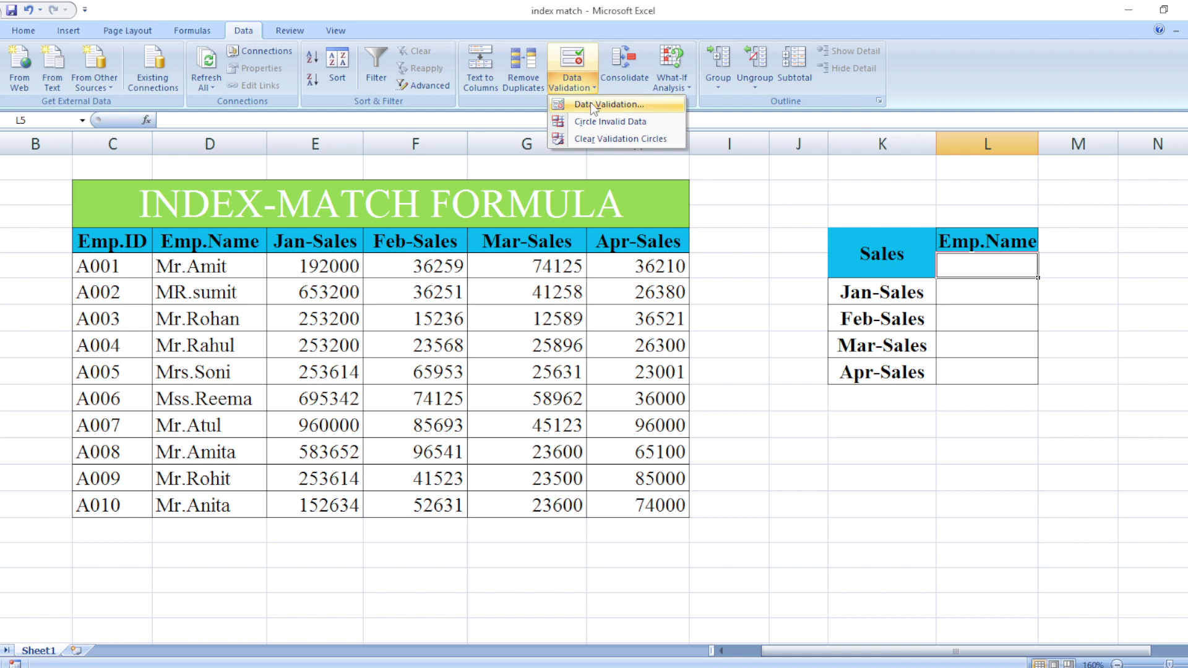
left_click(591, 104)
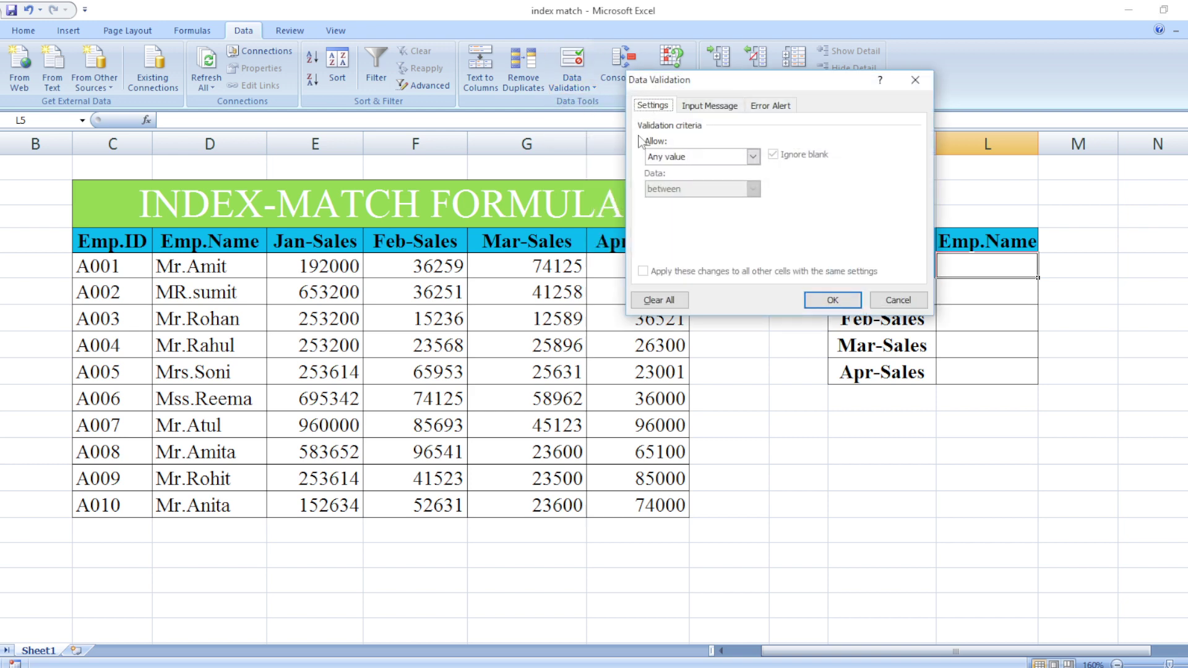
left_click(693, 160)
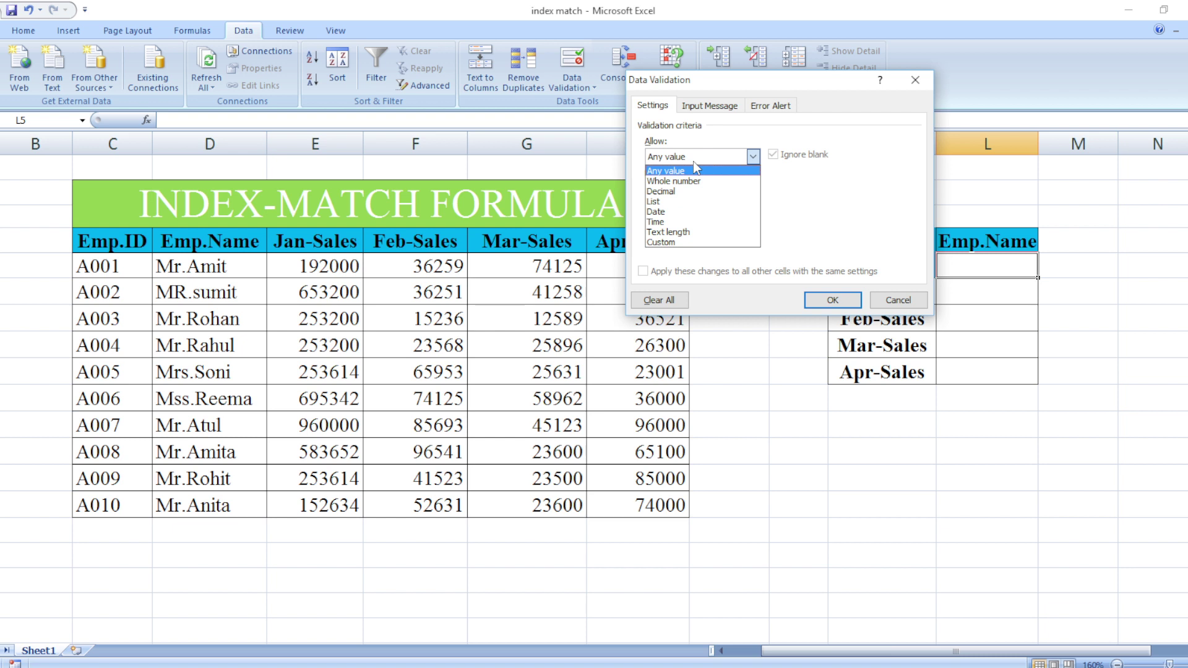
left_click(666, 202)
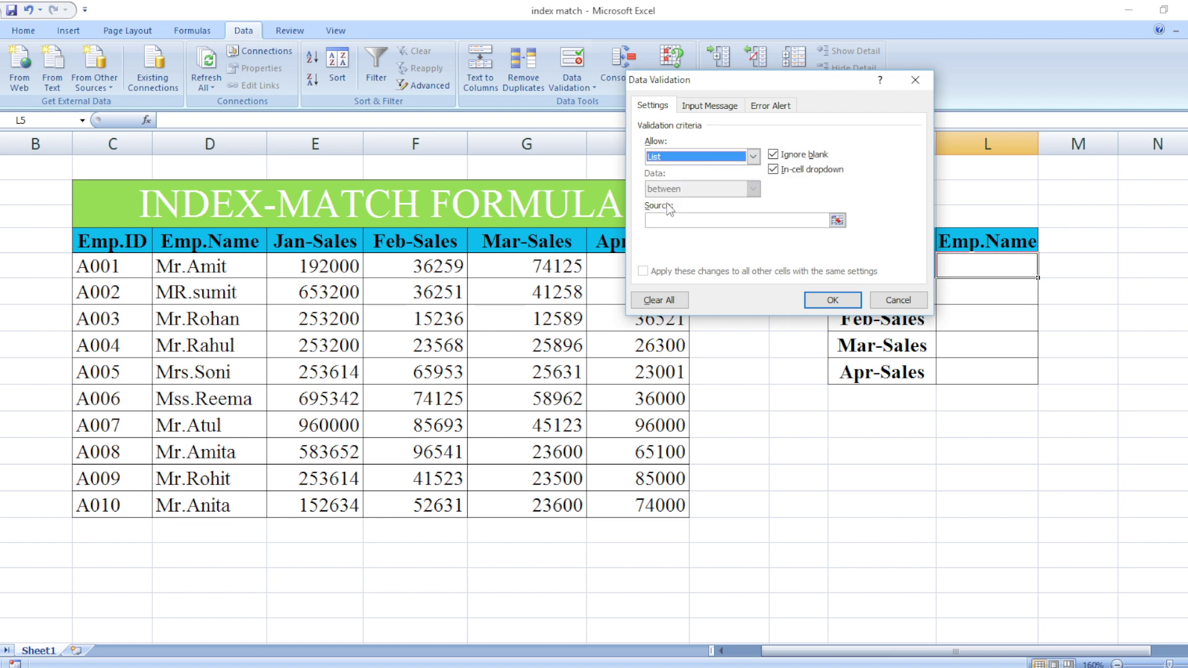
left_click(673, 219)
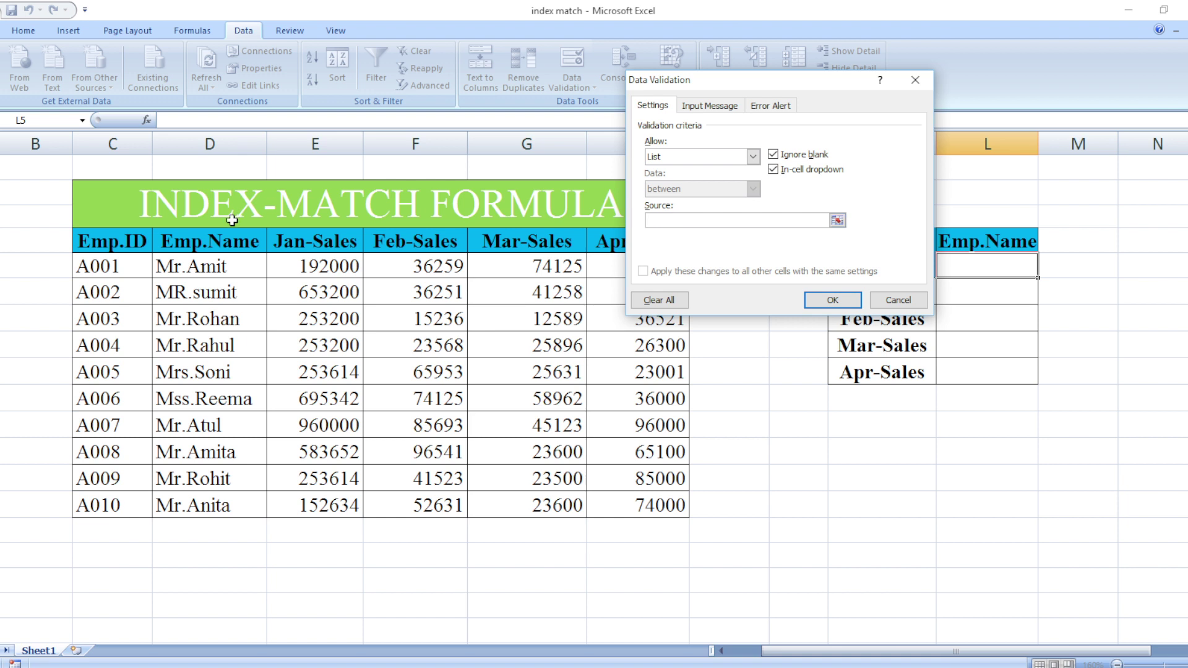
left_click_drag(211, 266, 209, 505)
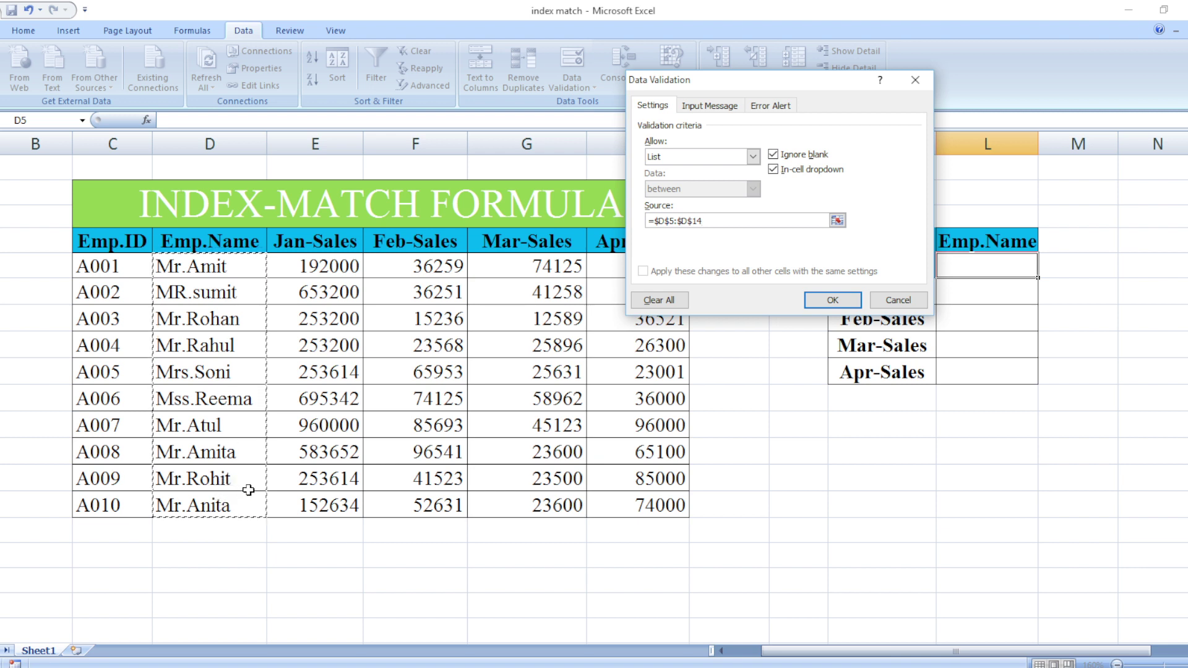
left_click(823, 301)
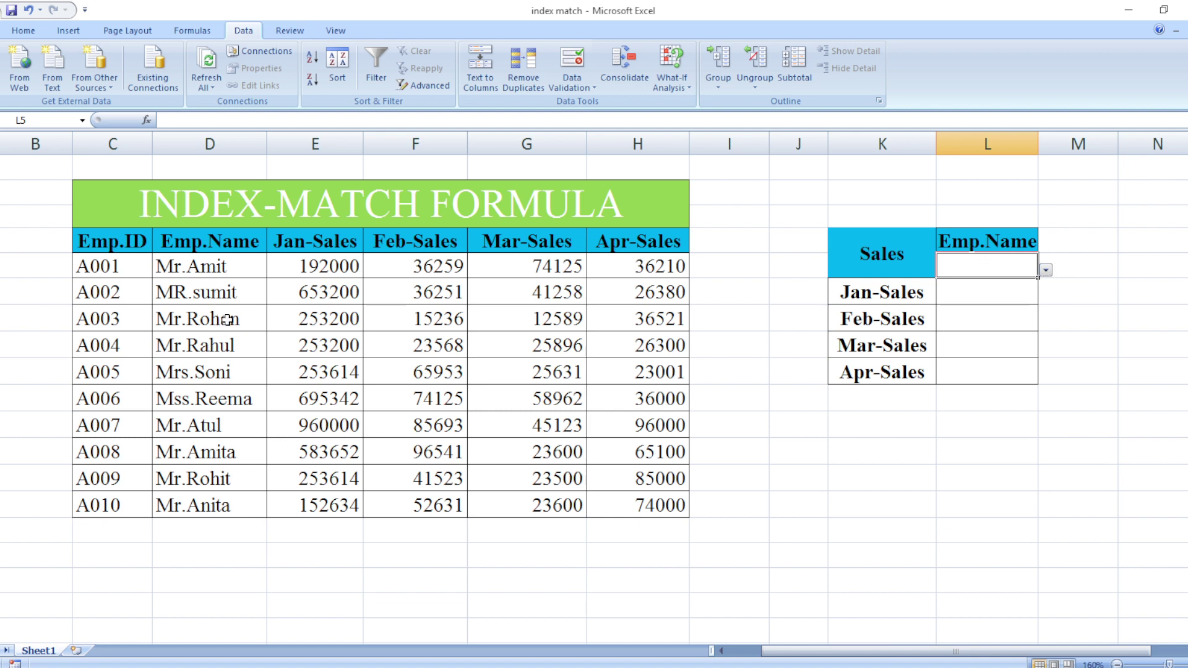
Browse the dropdown list in cell L5 and choose the first employee name.
left_click(1045, 270)
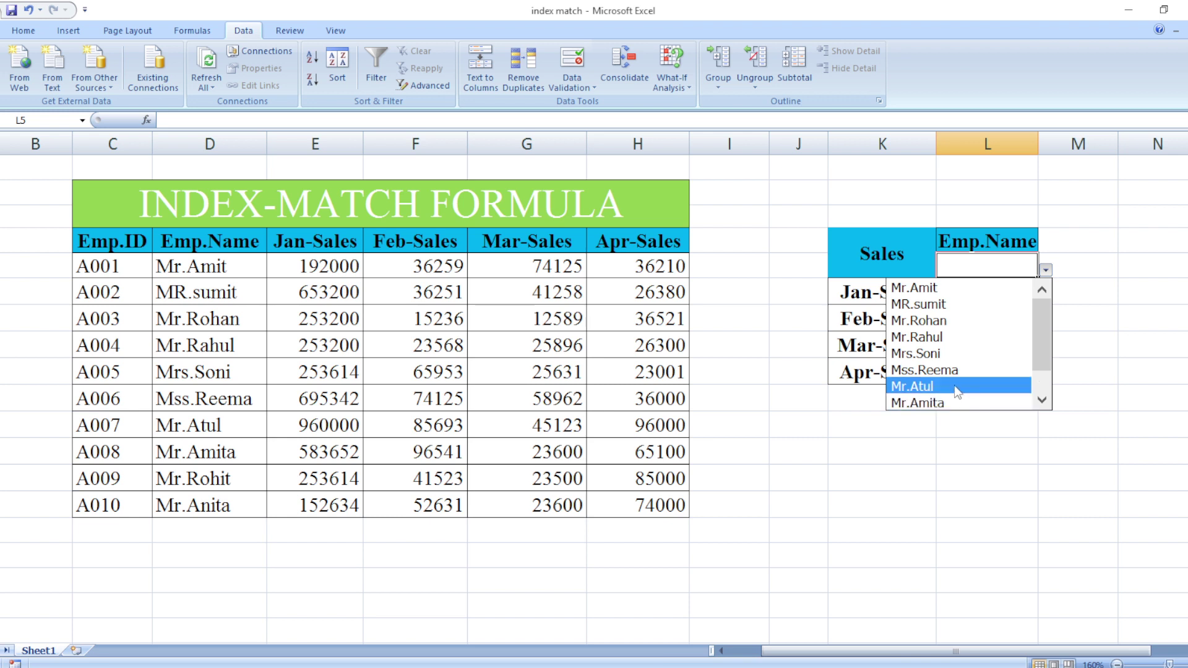
scroll(1046, 321, "down", 1)
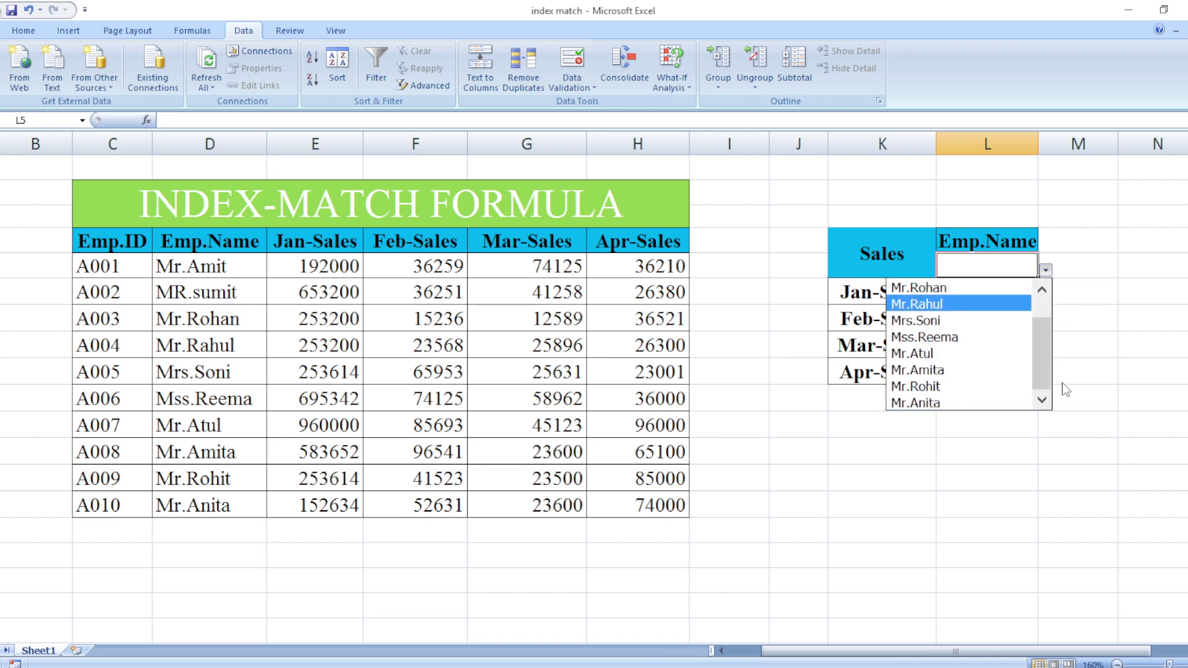
scroll(1042, 340, "up", 1)
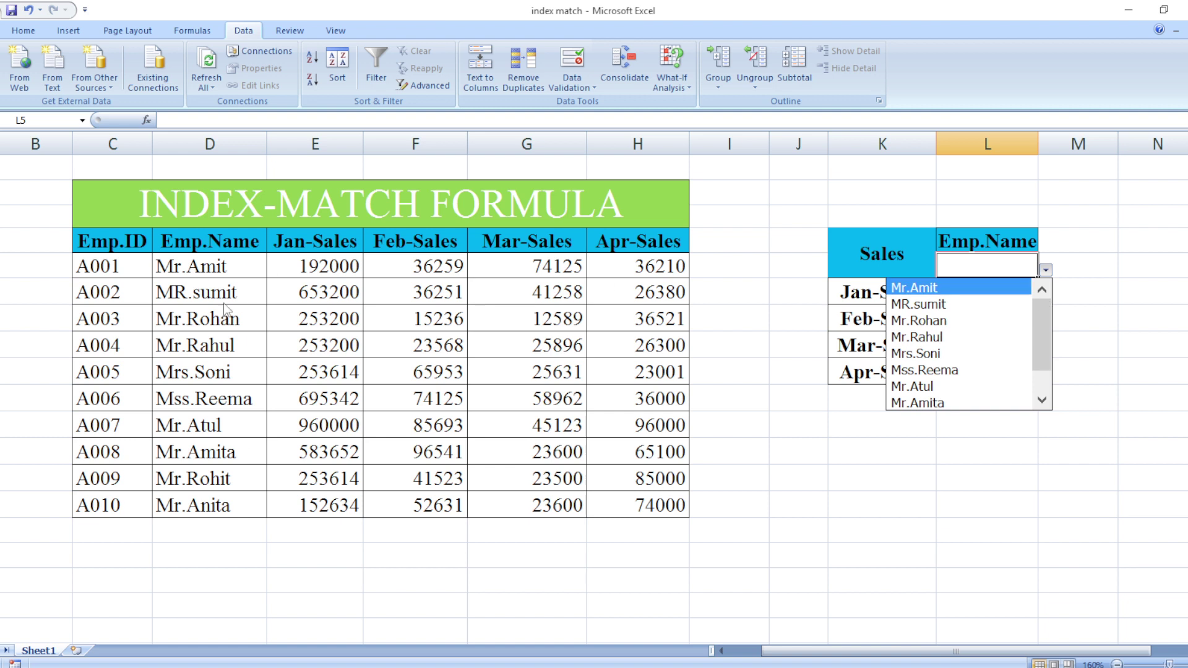
left_click(943, 290)
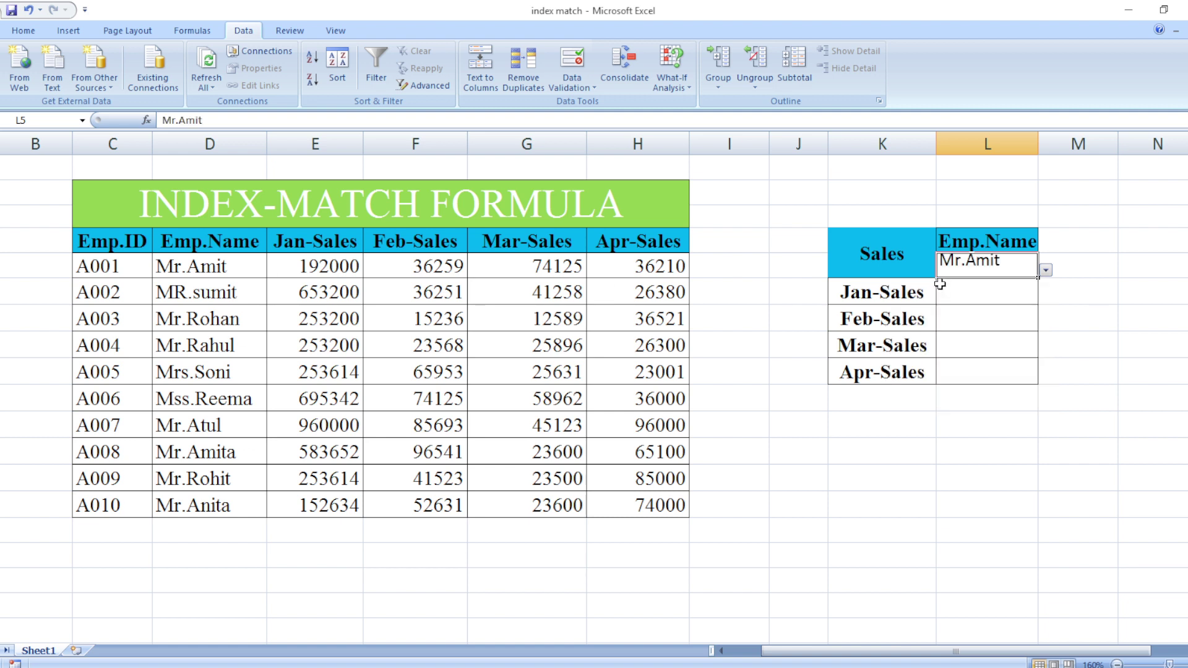
left_click(982, 290)
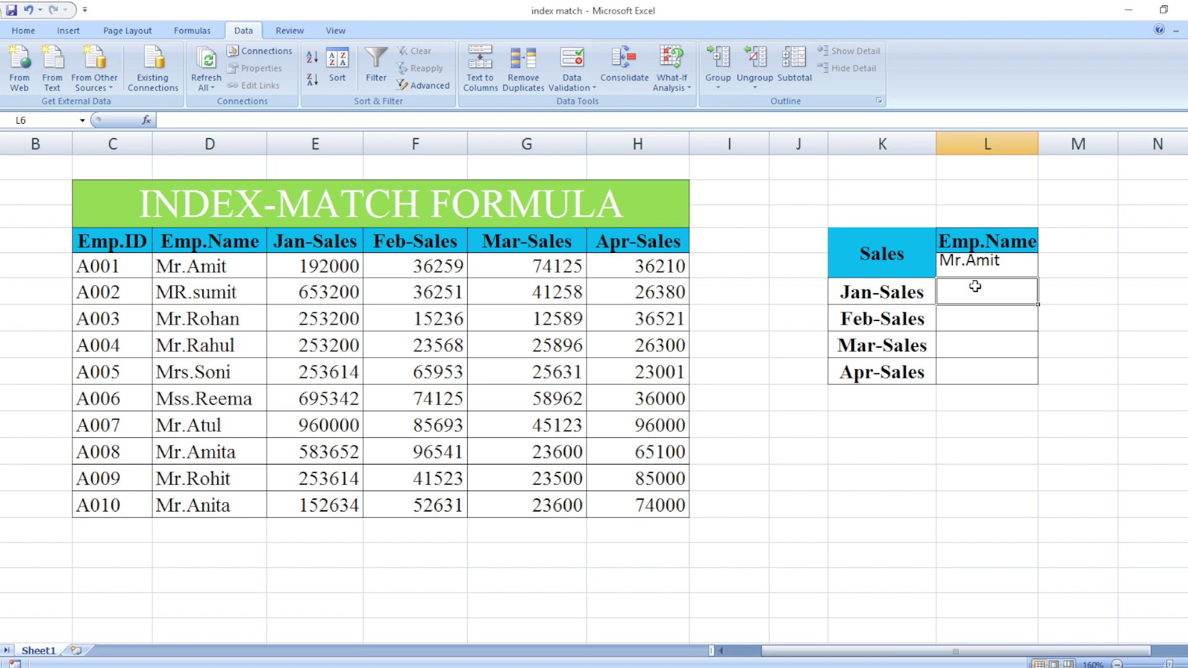
type("=")
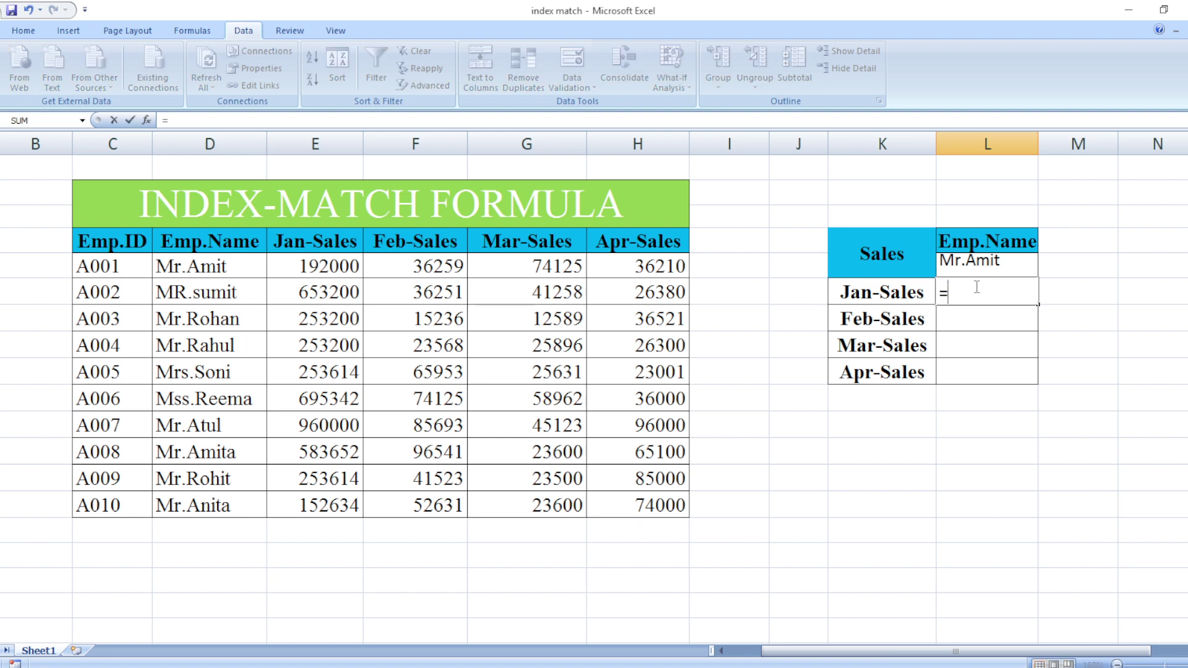
type("i")
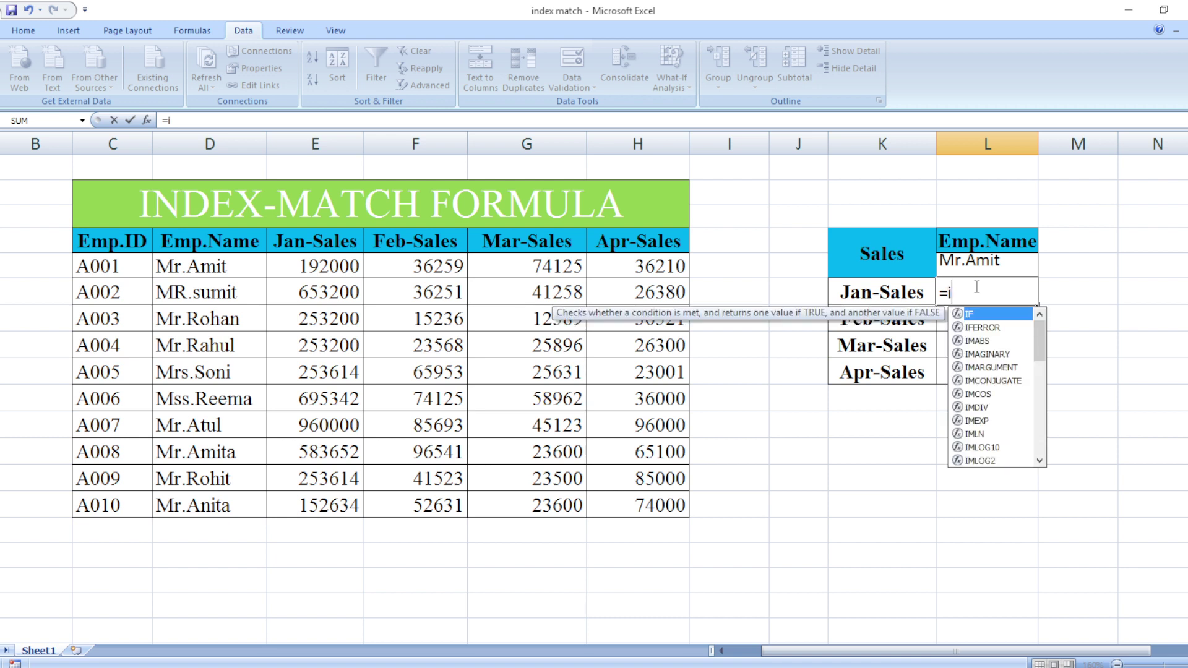
type("ndel")
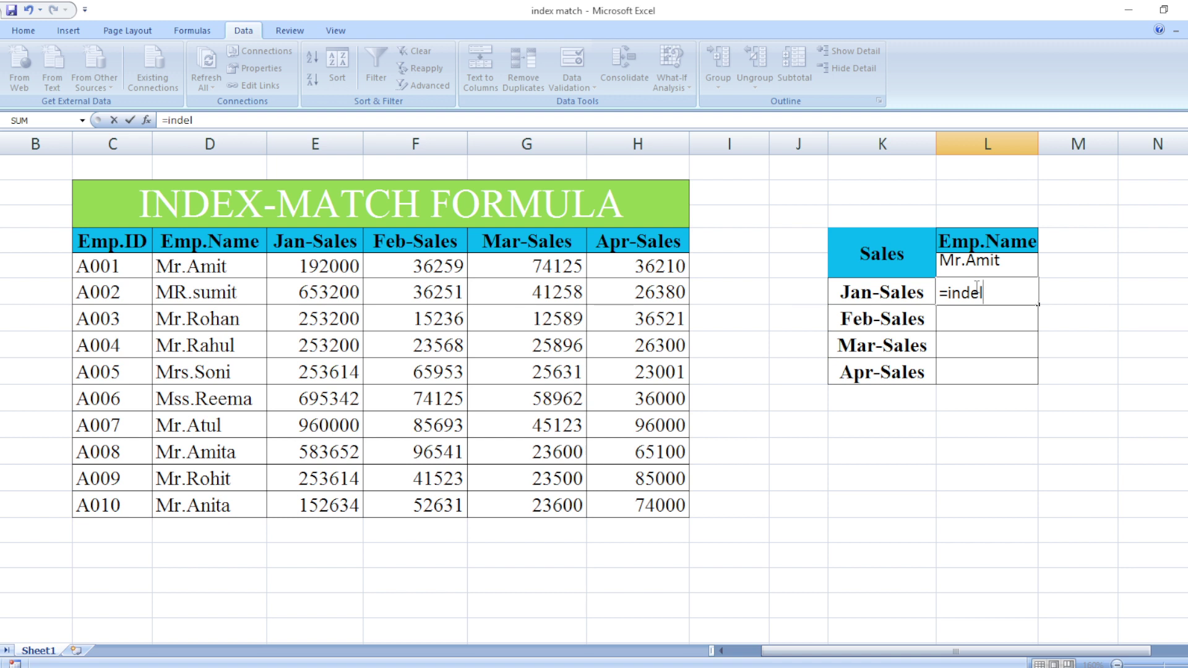
key("Tab")
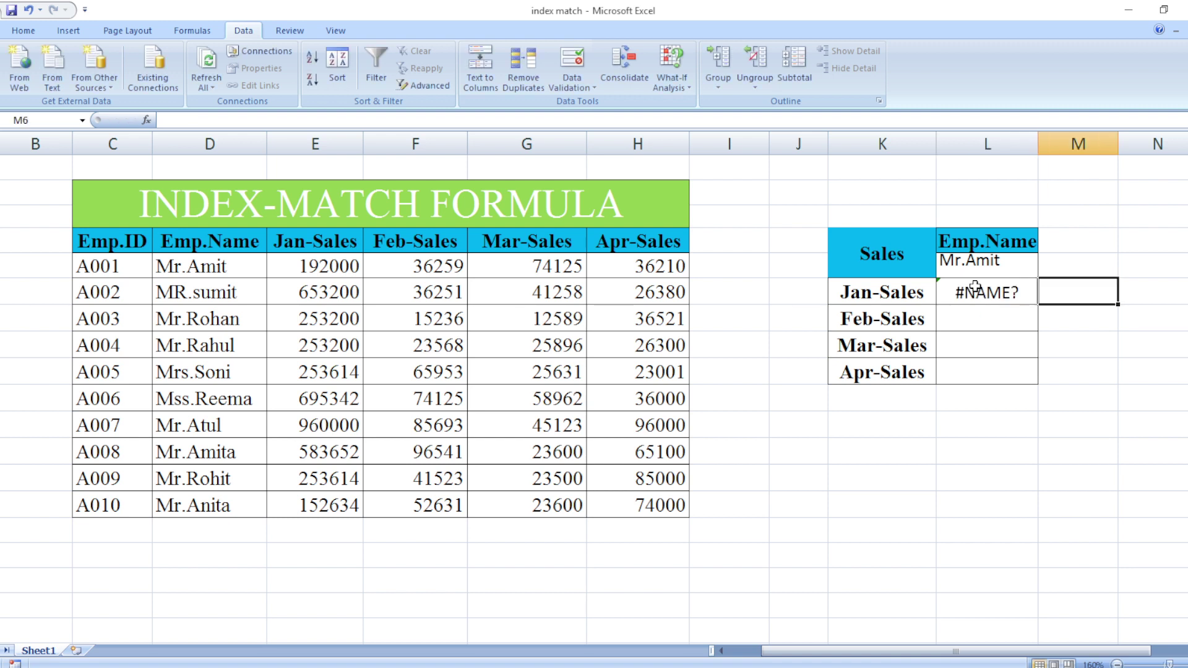
left_click(975, 286)
key("Delete")
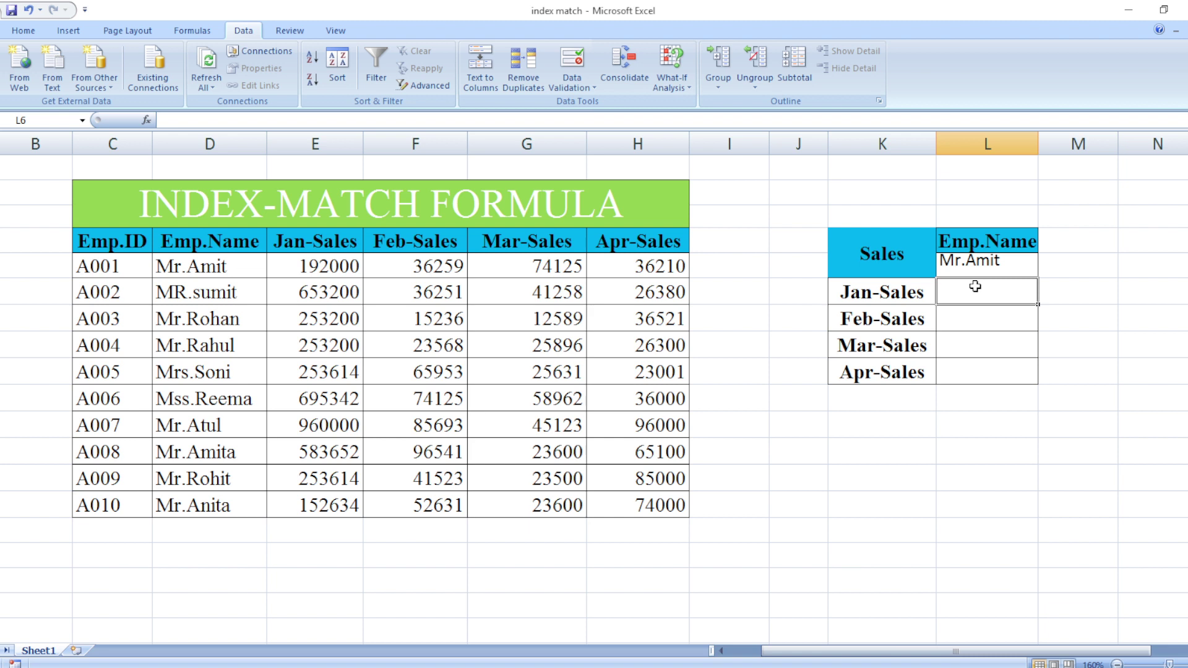
Begin an INDEX formula in the Jan-Sales result cell L6 with the absolute range $C$5:$H$14 as its array.
type("=inde")
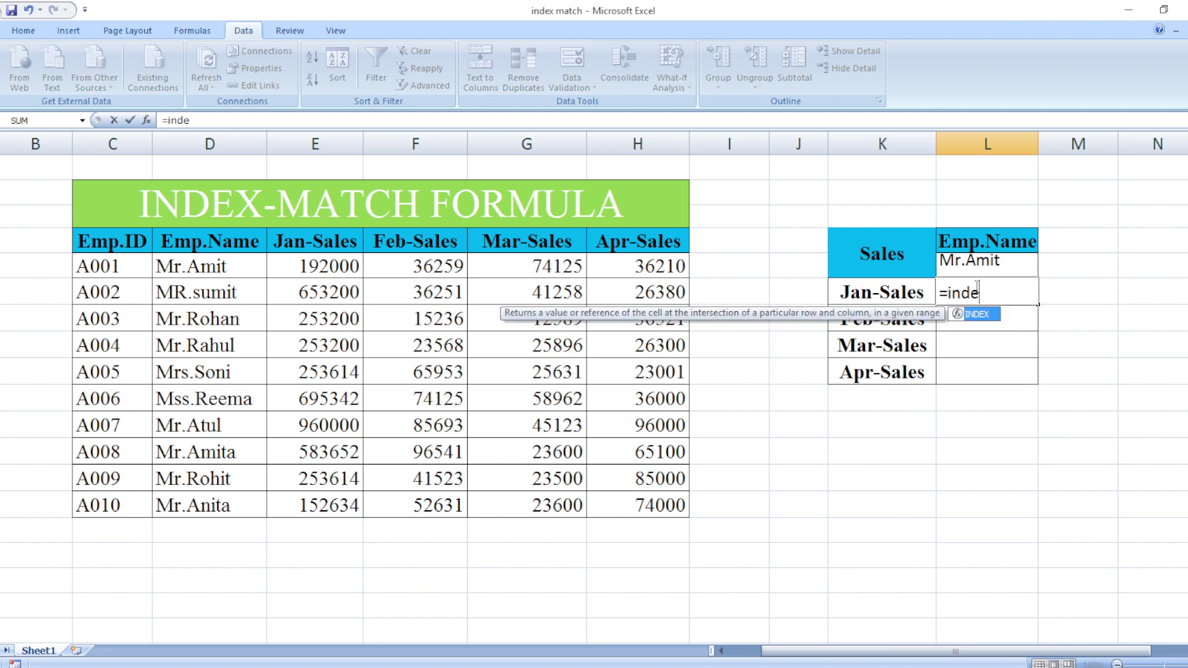
type("x")
key("Tab")
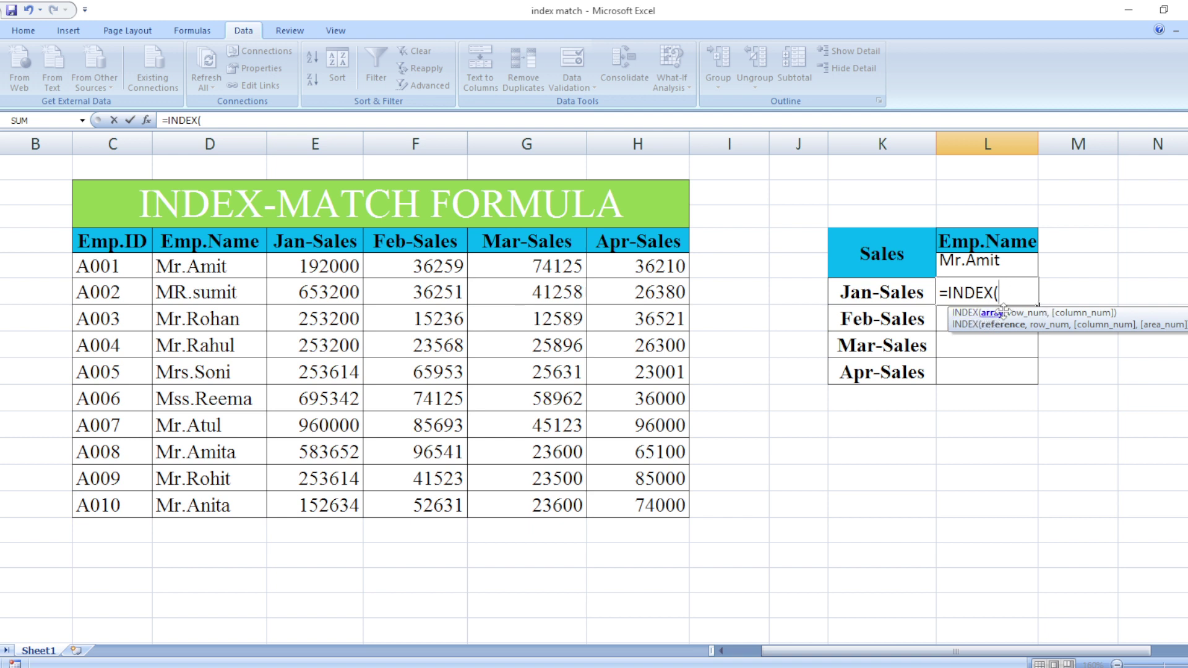
left_click_drag(105, 275, 636, 509)
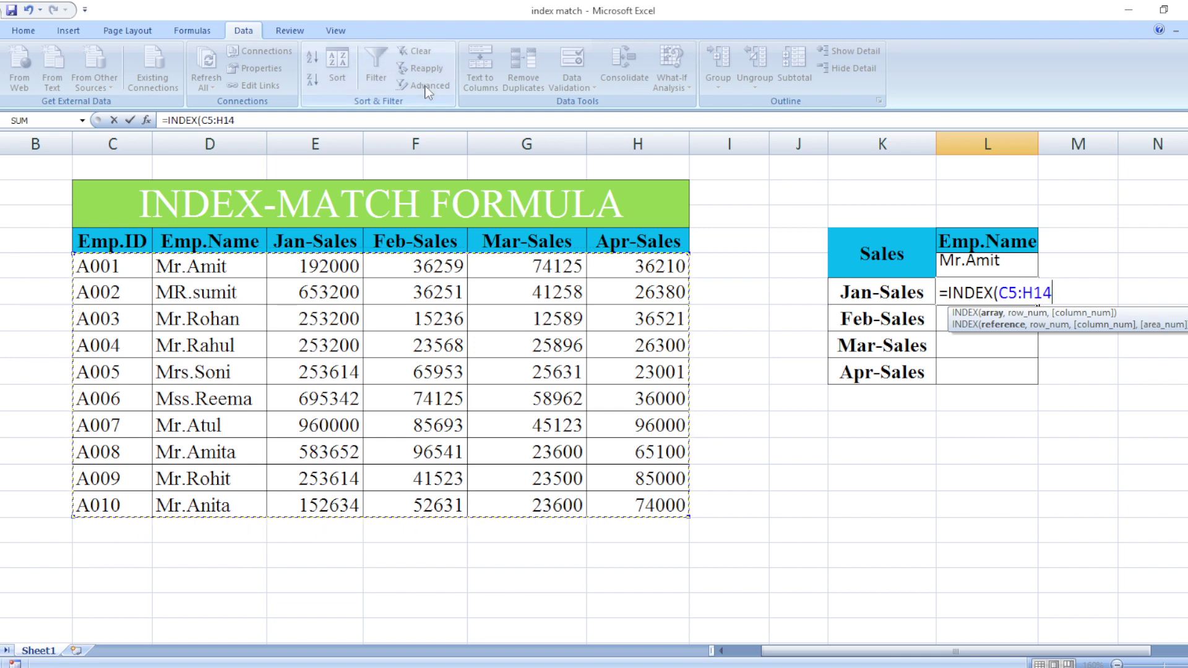
key("F4")
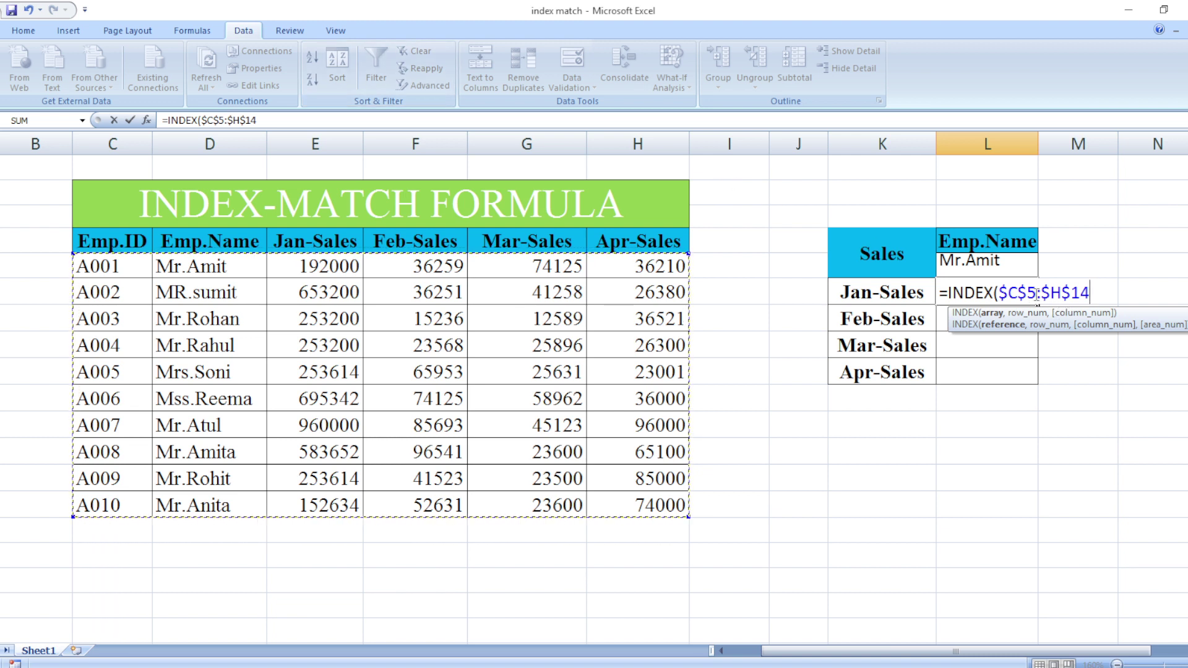
type(",")
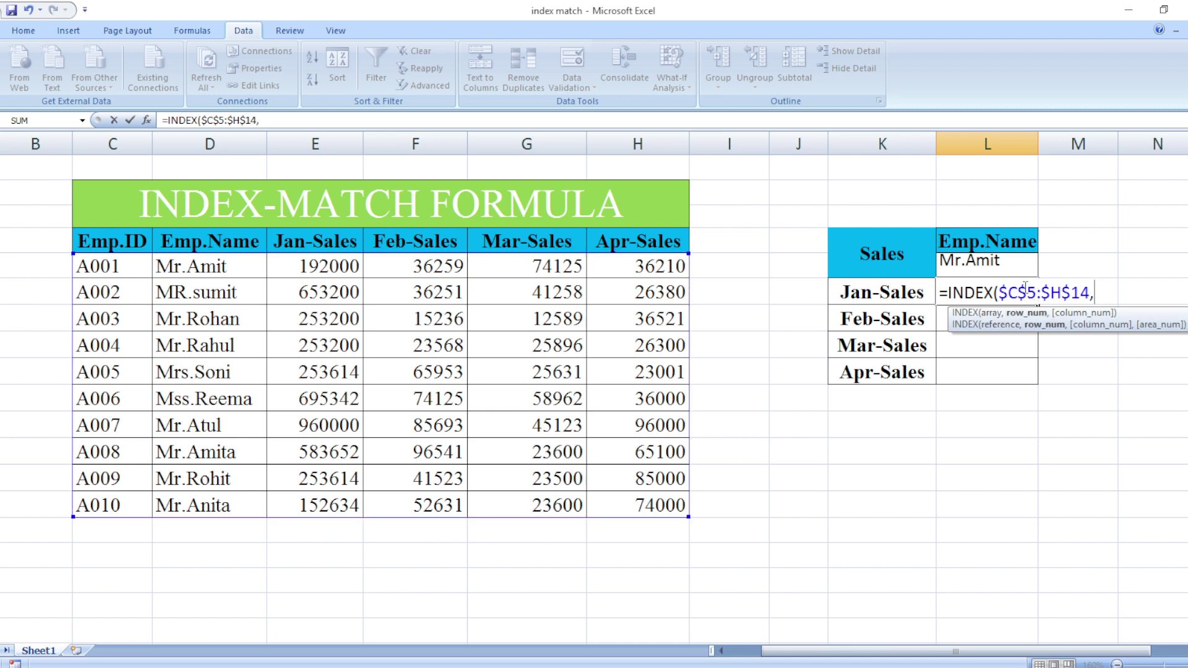
Add MATCH($L$5,$D$5:$D$14,0) as the row number argument of the INDEX formula in L6.
type("match")
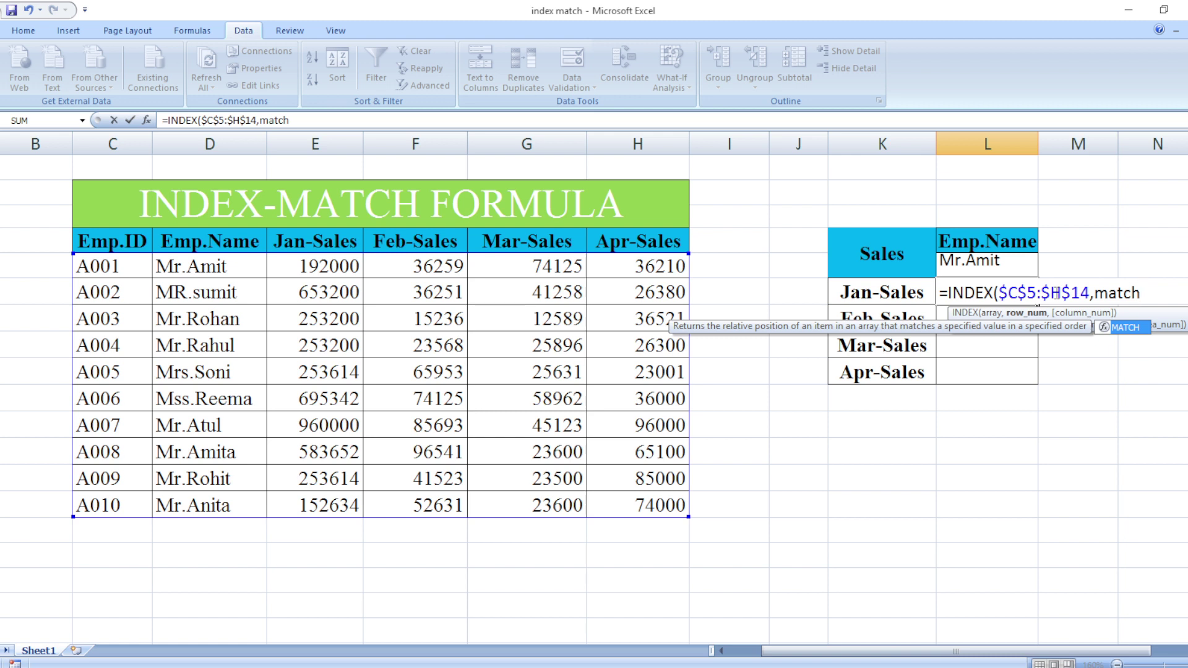
key("Tab")
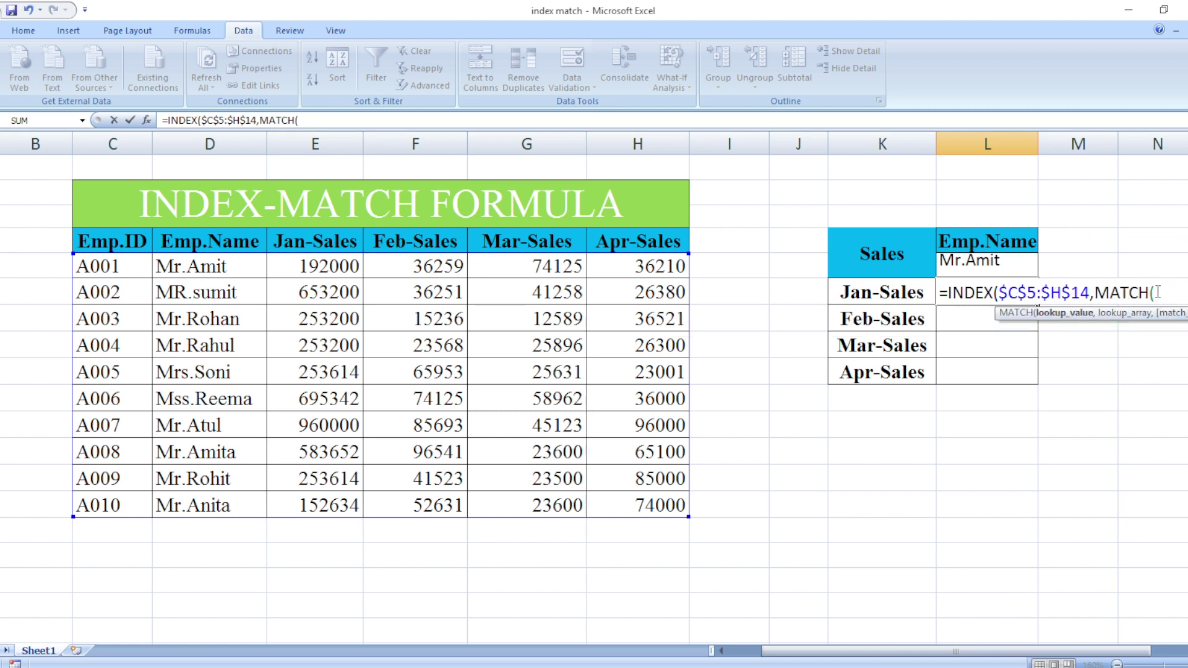
left_click(1008, 261)
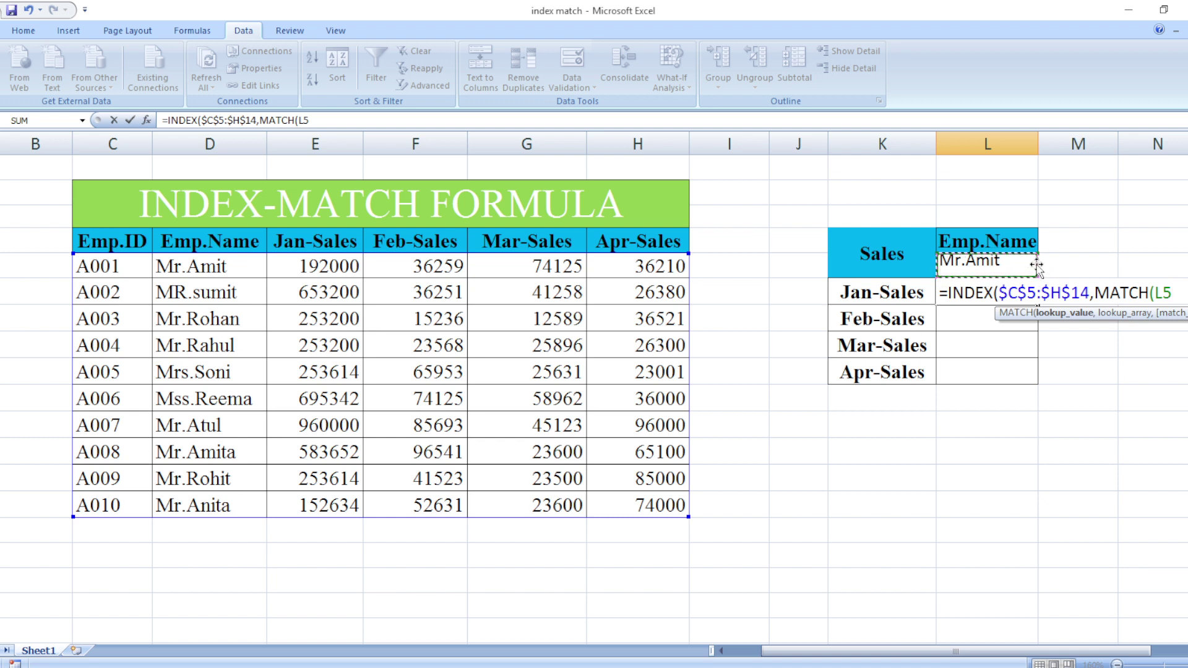
key("F4")
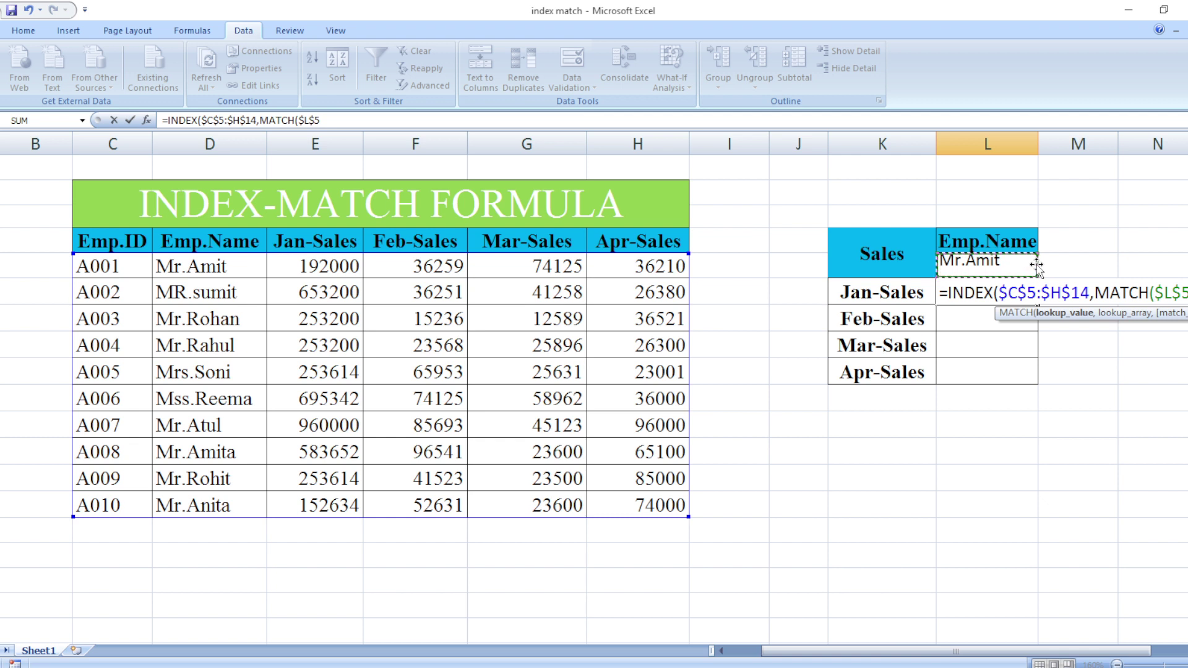
type(",")
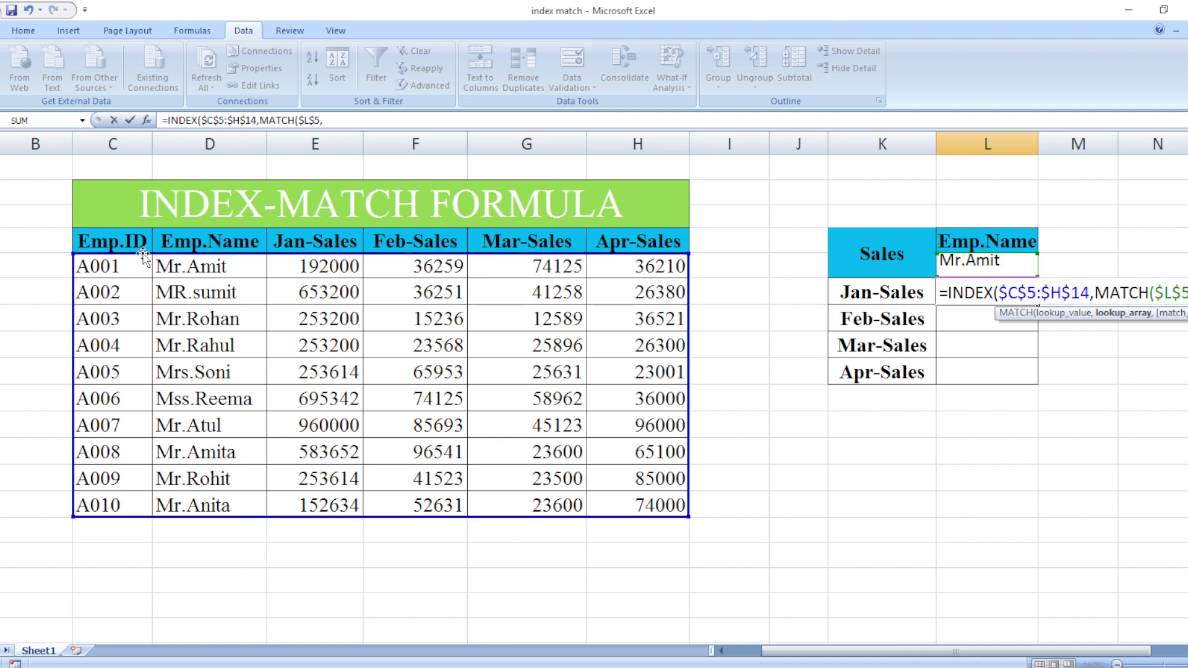
left_click_drag(187, 269, 229, 499)
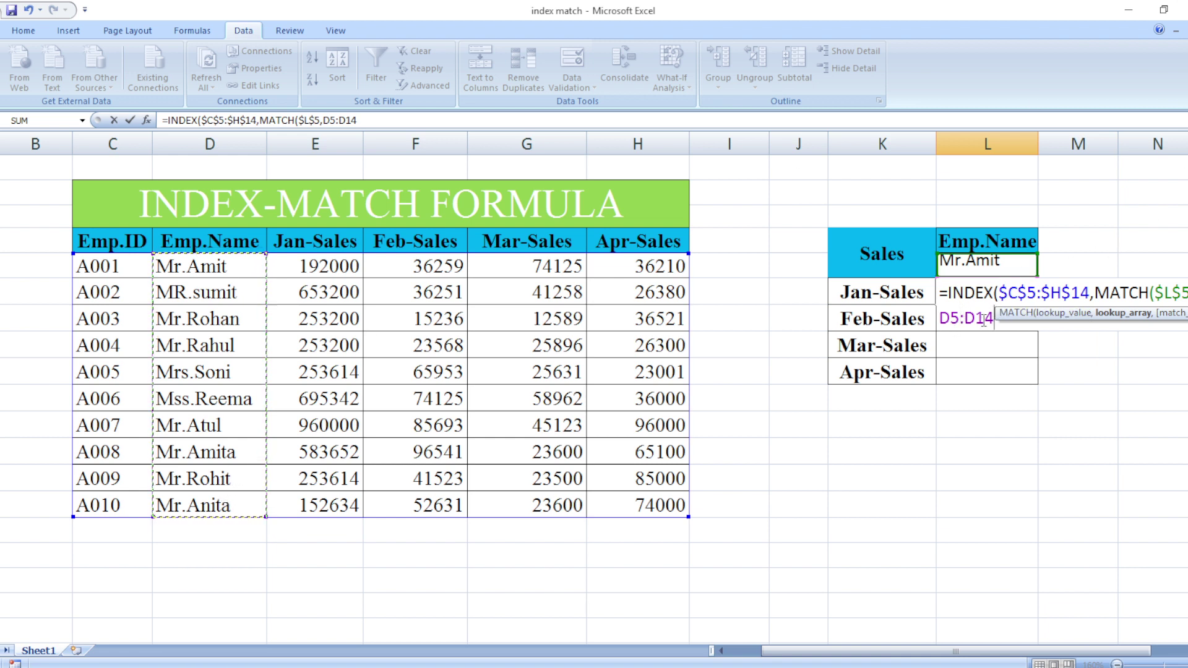
key("F4")
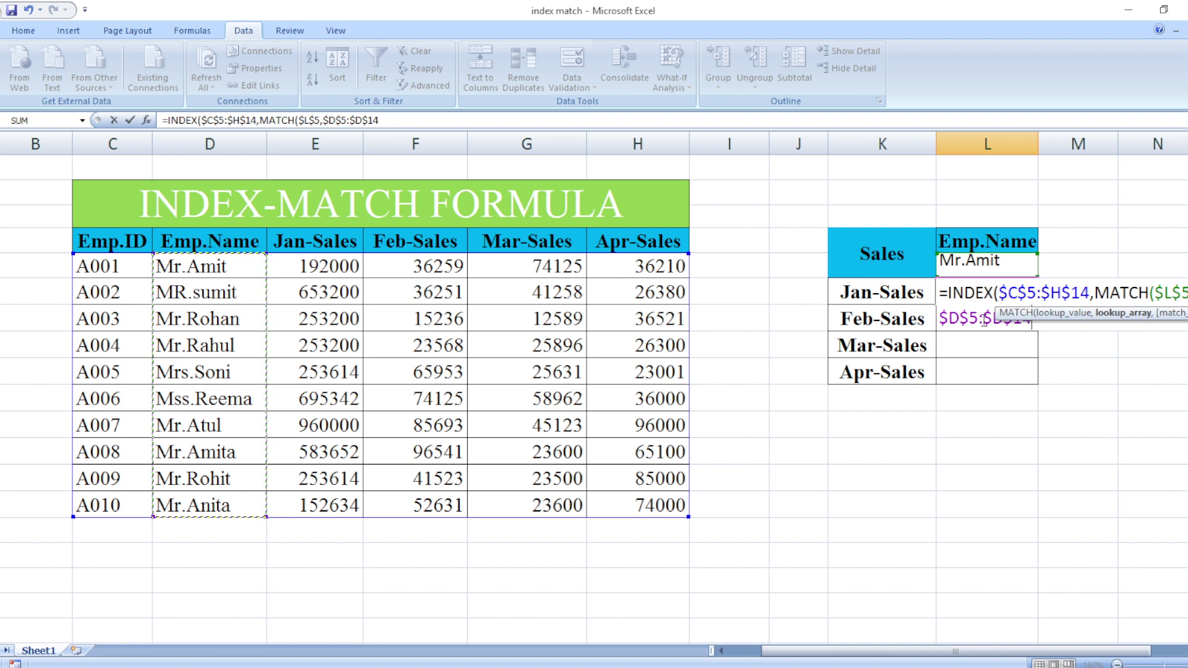
type(",")
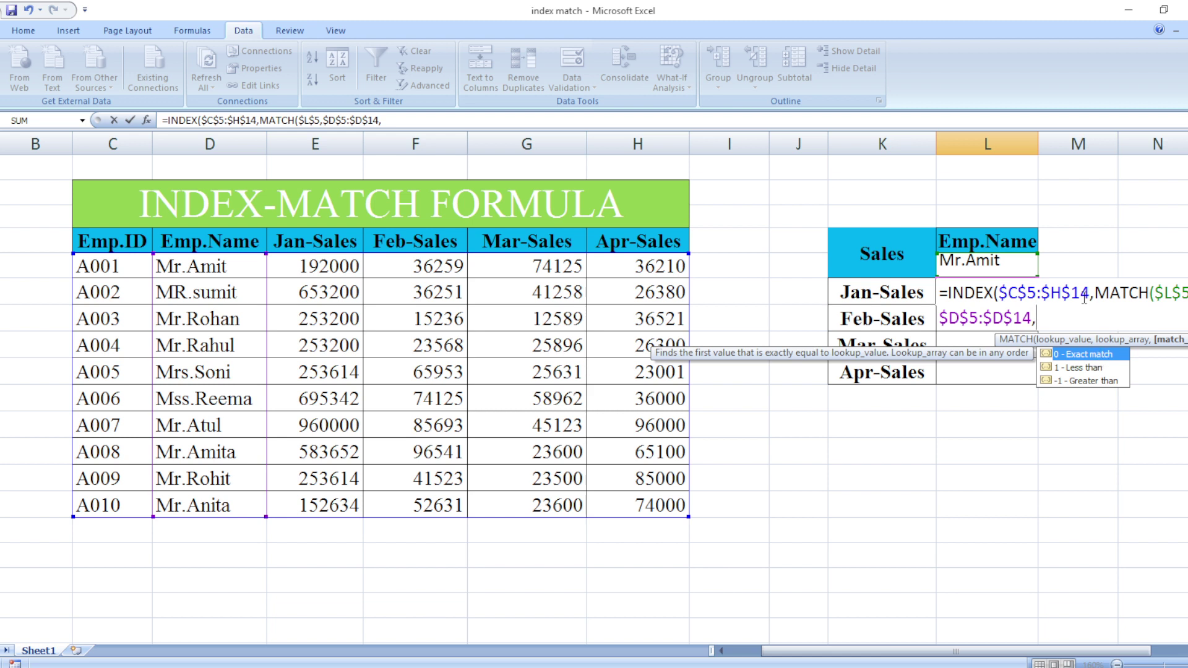
type("0),")
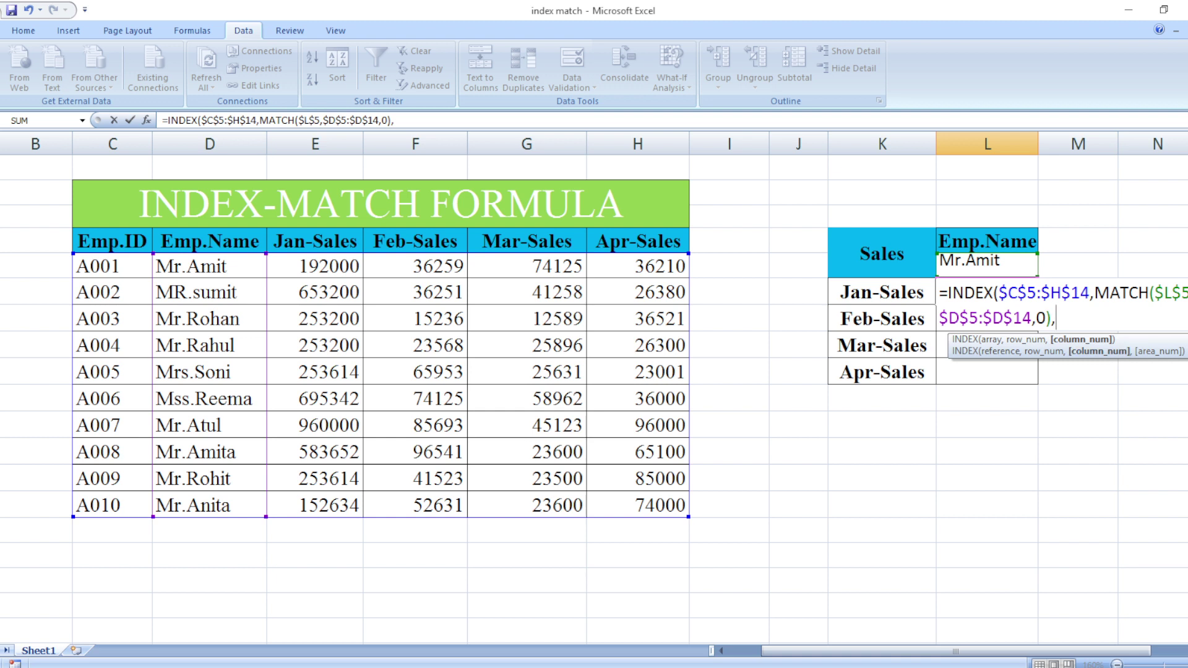
Complete the INDEX formula in L6 with MATCH(K6,$C$4:$H$4,0) as its column number argument.
type("match")
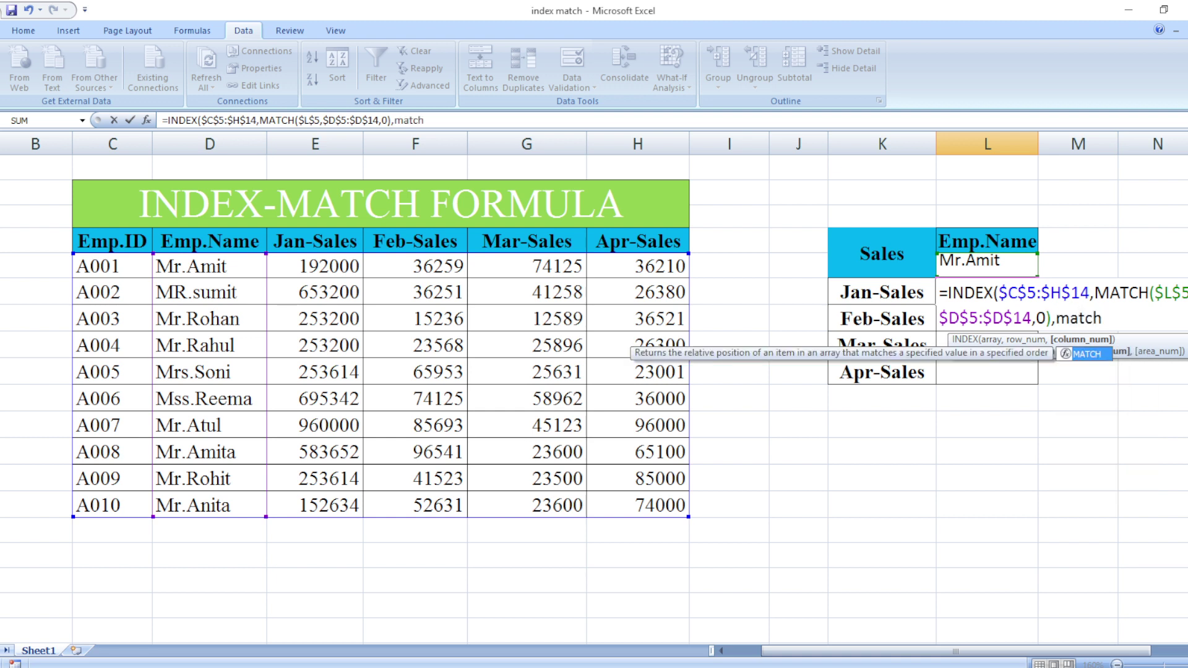
key("Tab")
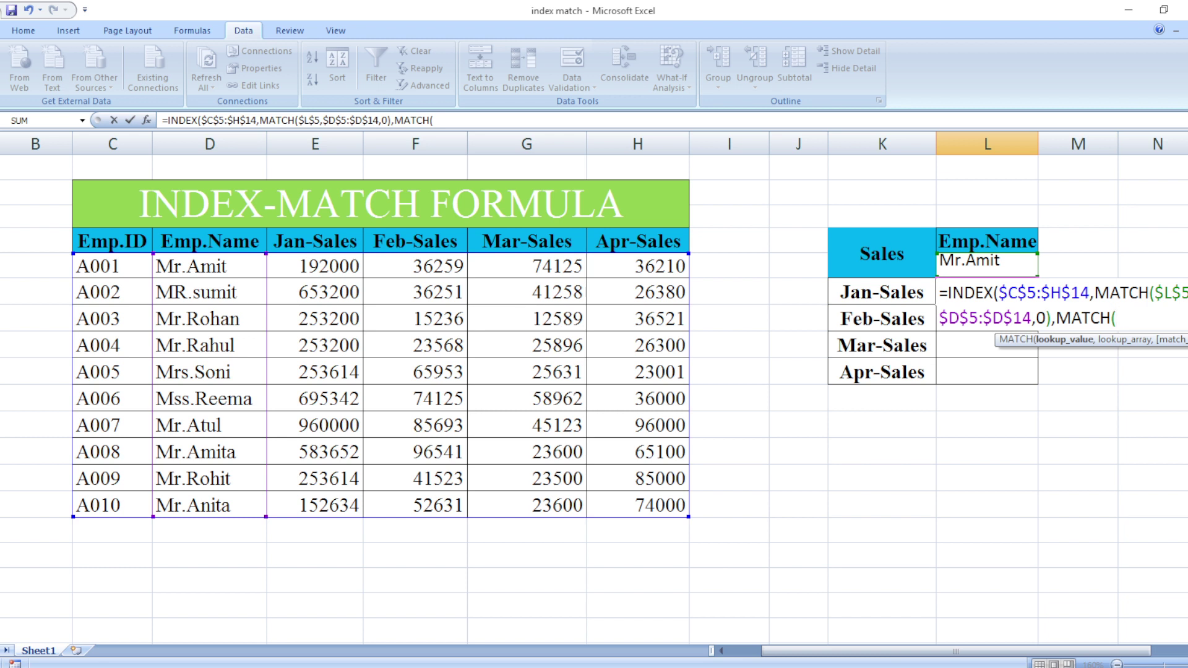
left_click(913, 295)
type(",")
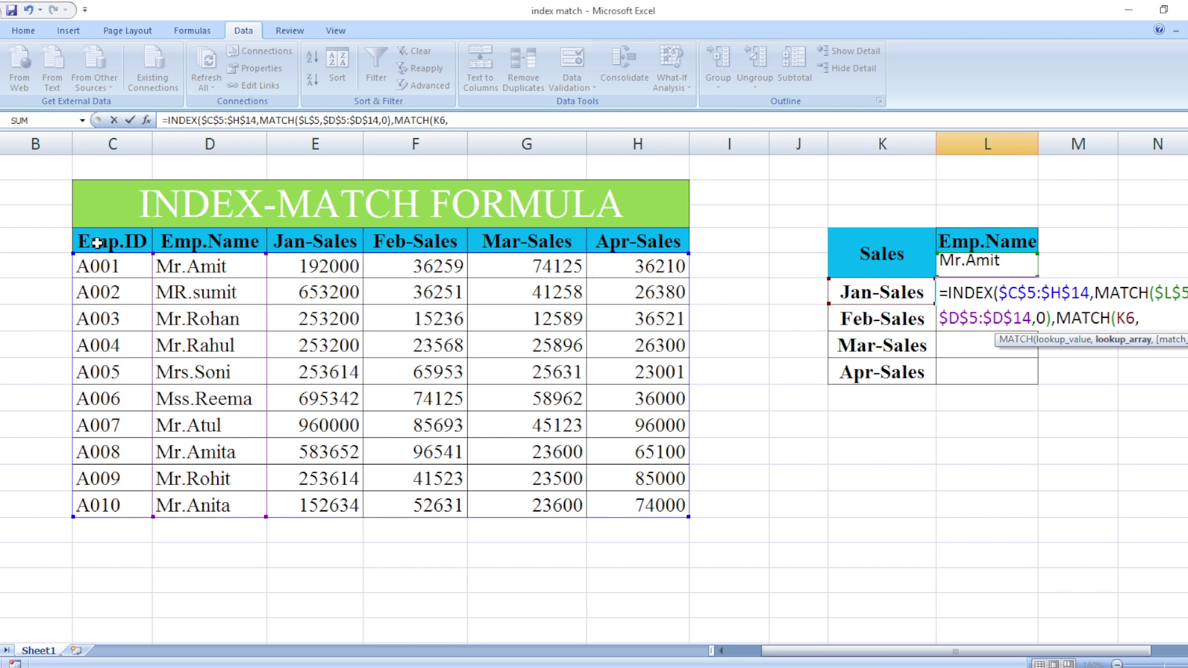
left_click_drag(97, 245, 612, 238)
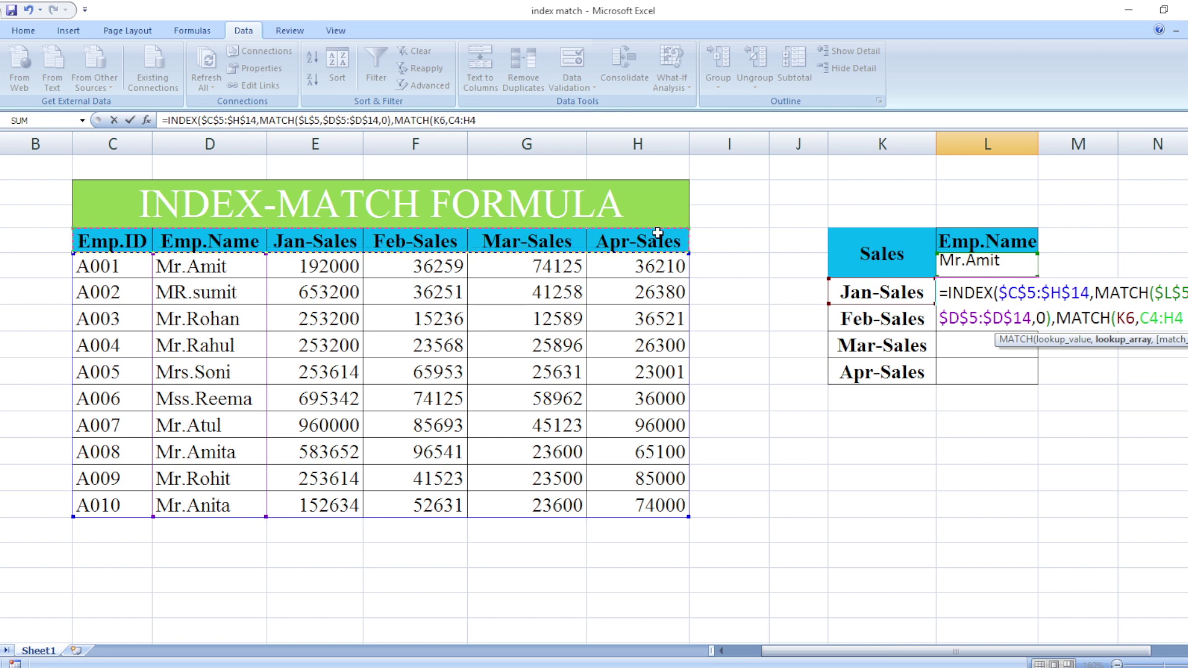
key("F4")
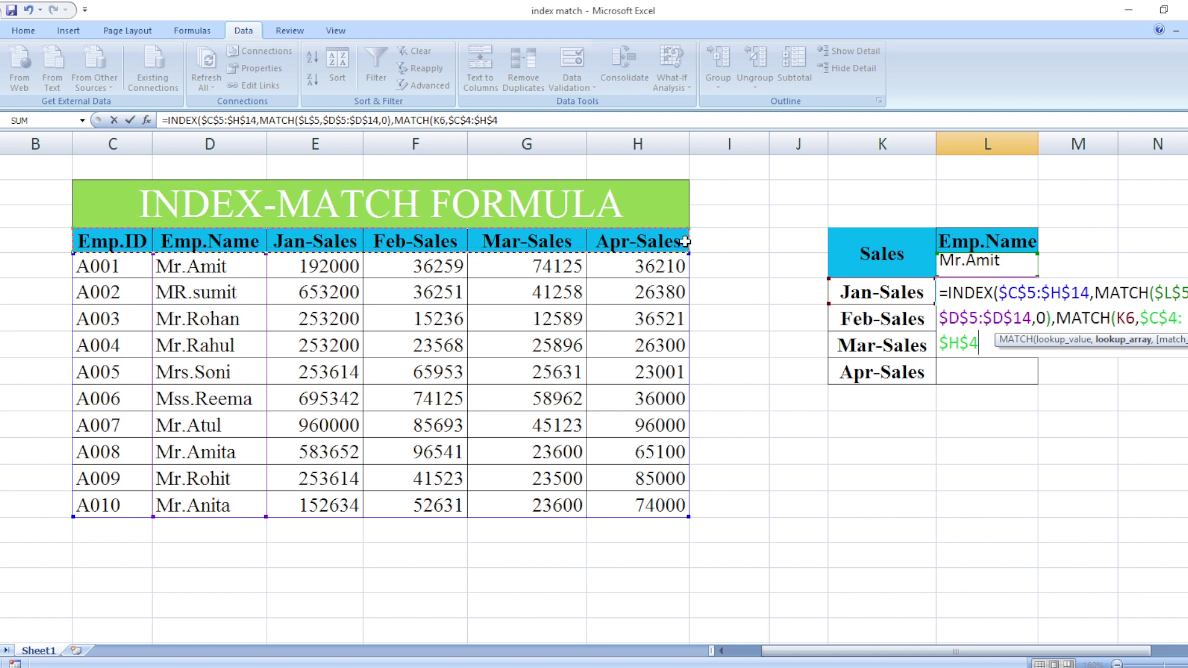
type(",")
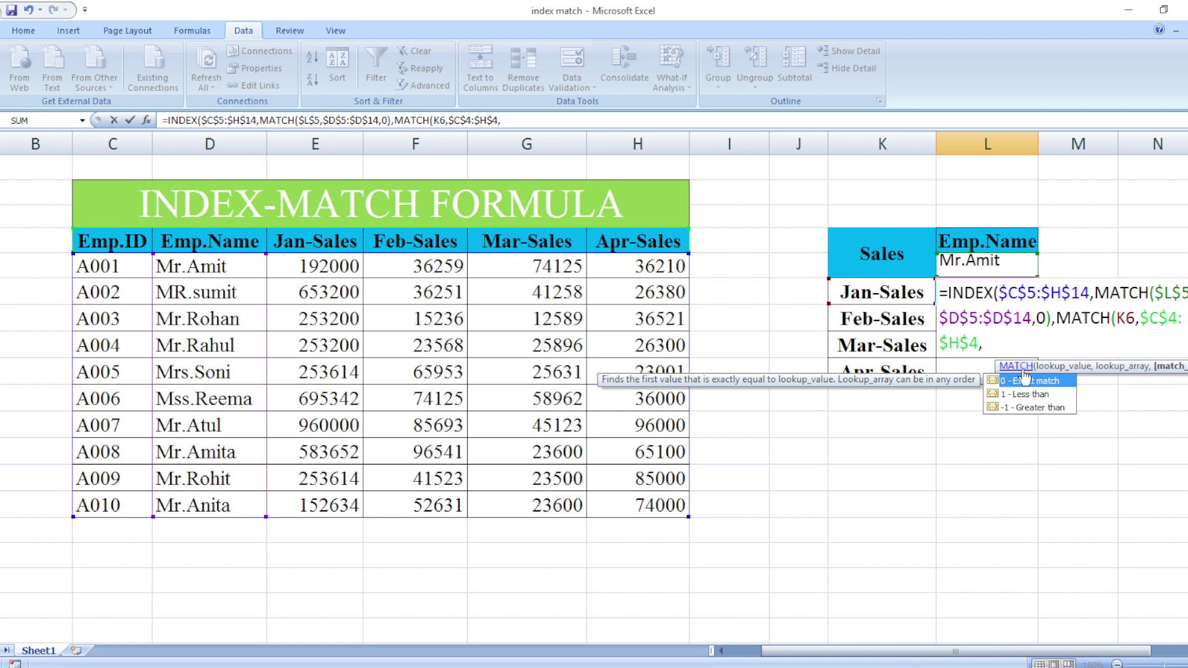
type("0))")
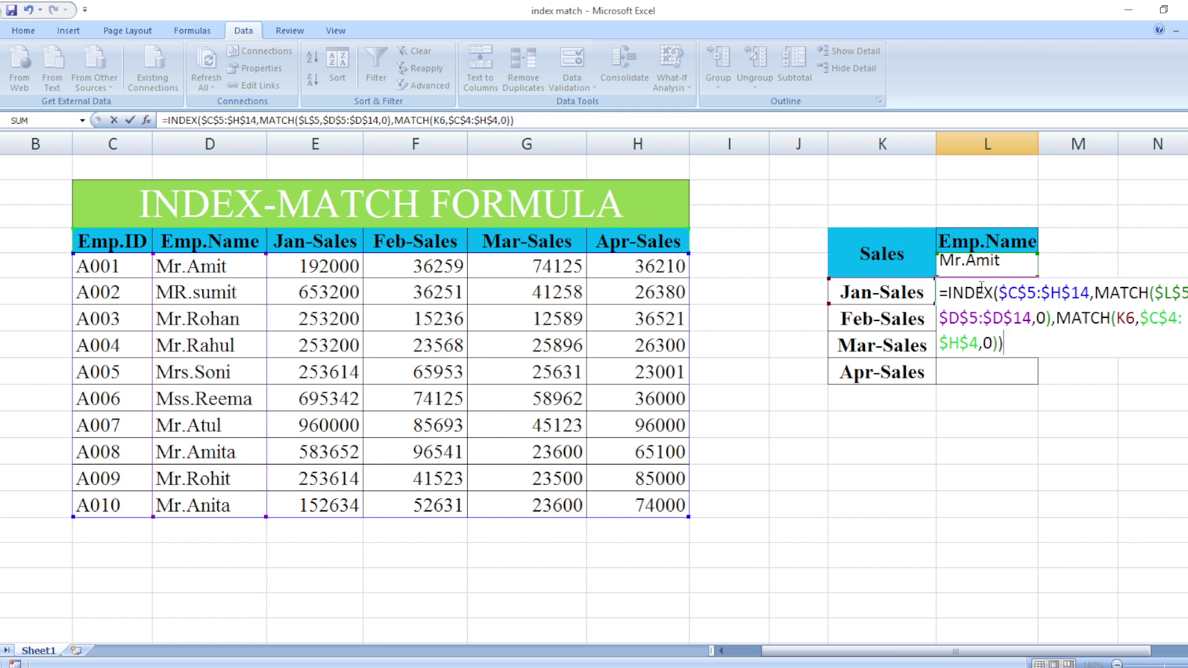
key("Return")
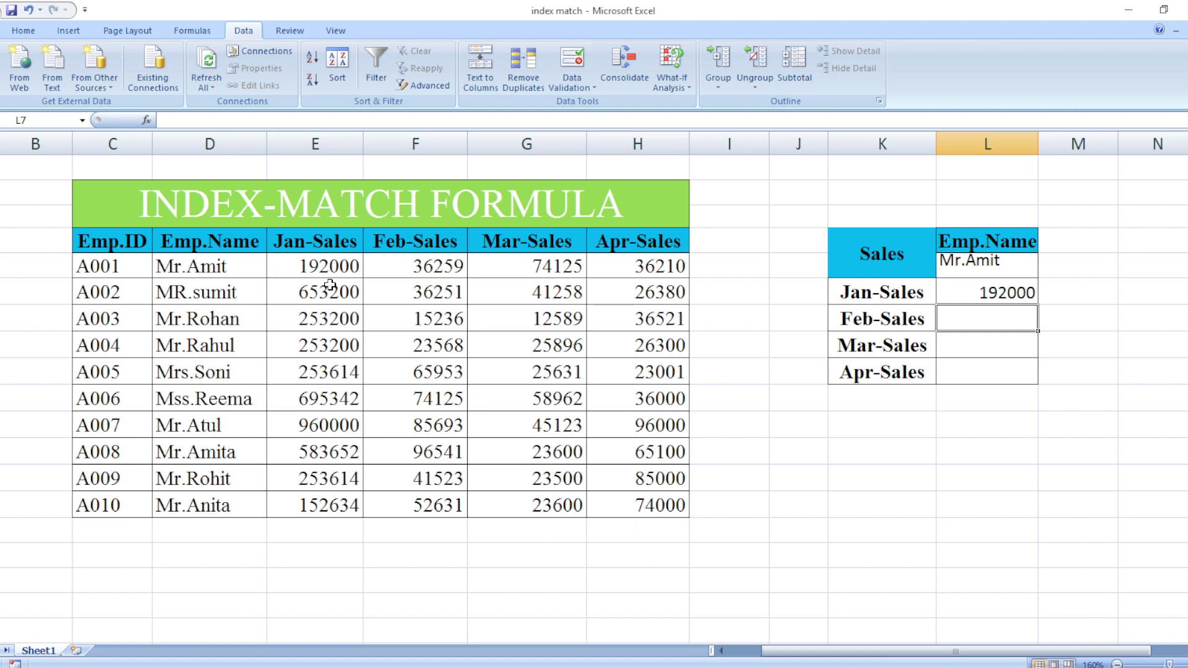
Fill the L6 formula down through L9 to cover the Feb-Sales, Mar-Sales and Apr-Sales rows.
left_click(1010, 294)
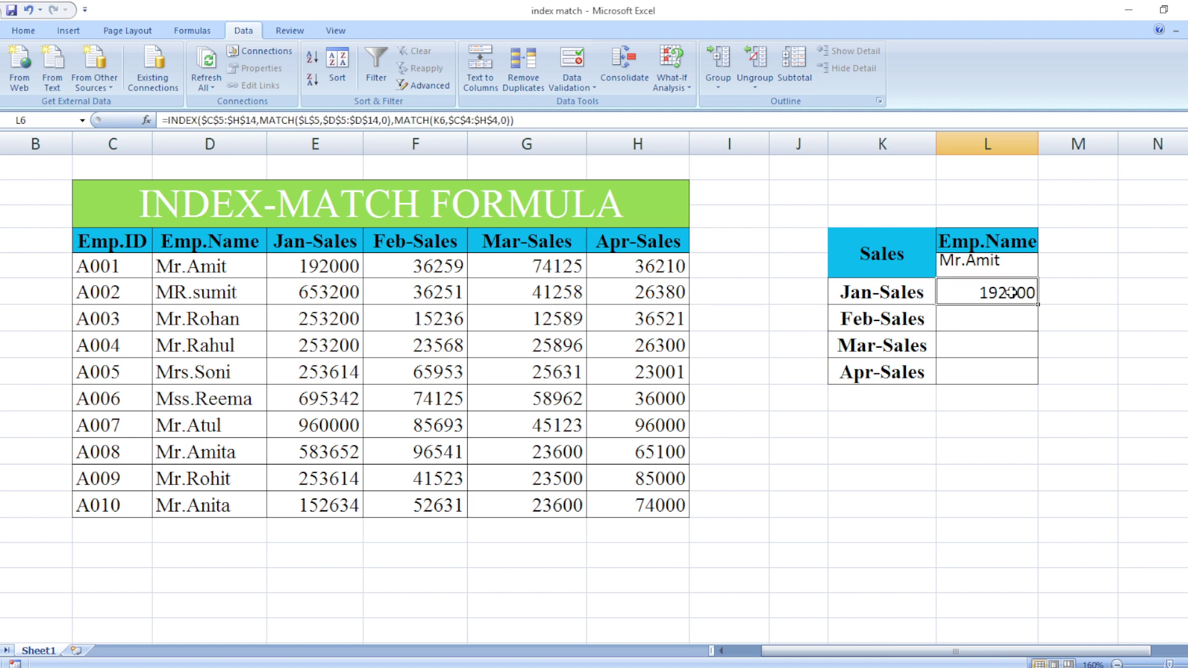
left_click_drag(1040, 304, 1040, 379)
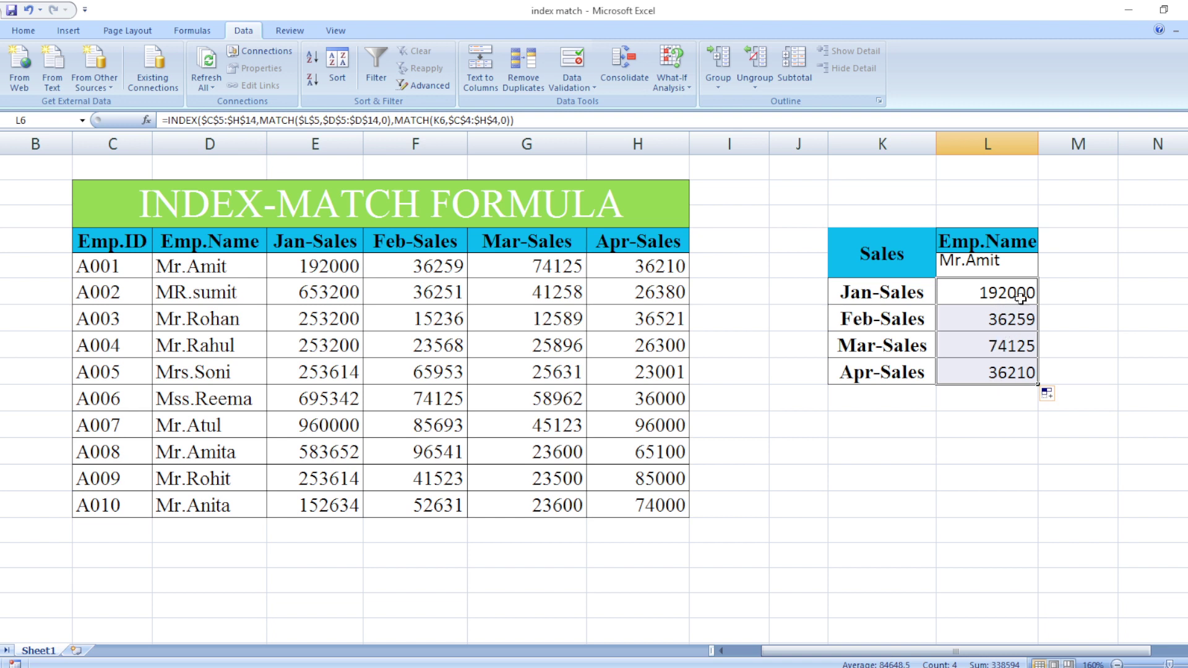
Choose the second employee name from the Emp.Name dropdown in cell L5 to test the sales formulas.
left_click(1028, 270)
left_click(1053, 272)
left_click(1032, 270)
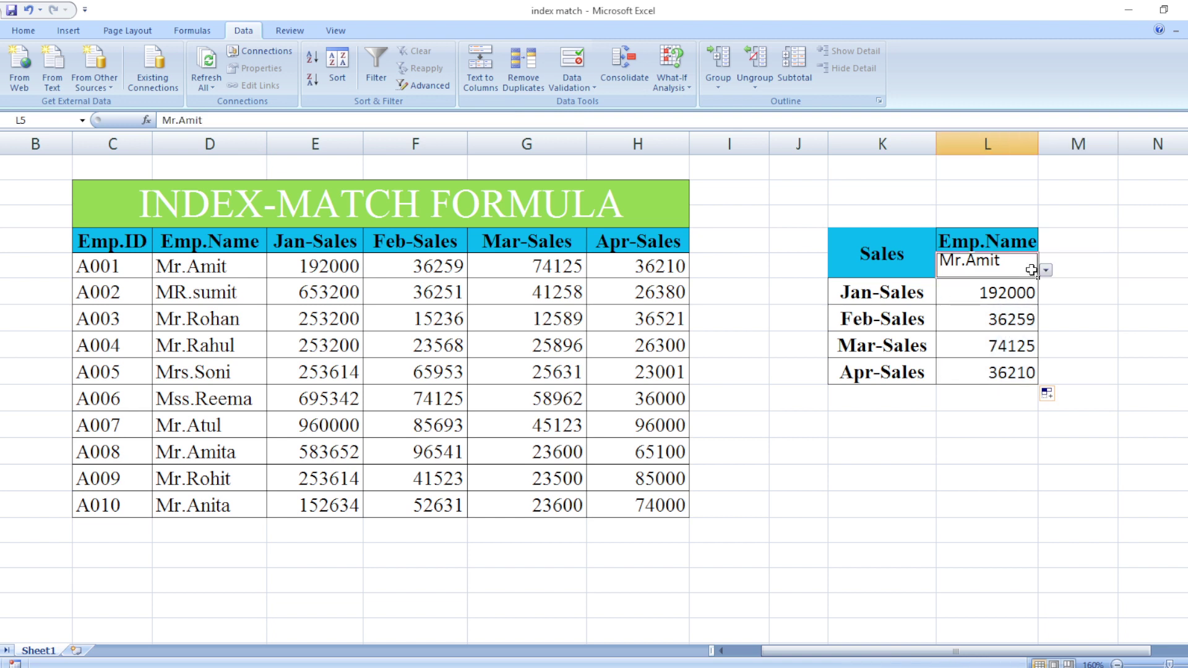
left_click(1046, 271)
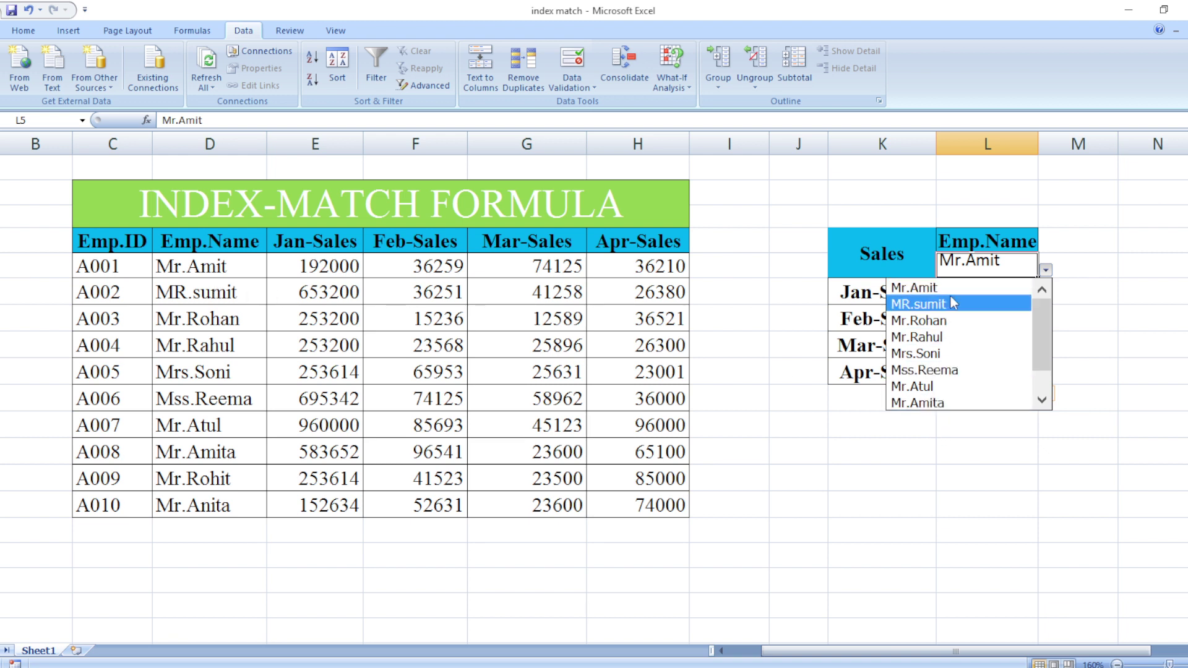
left_click(983, 304)
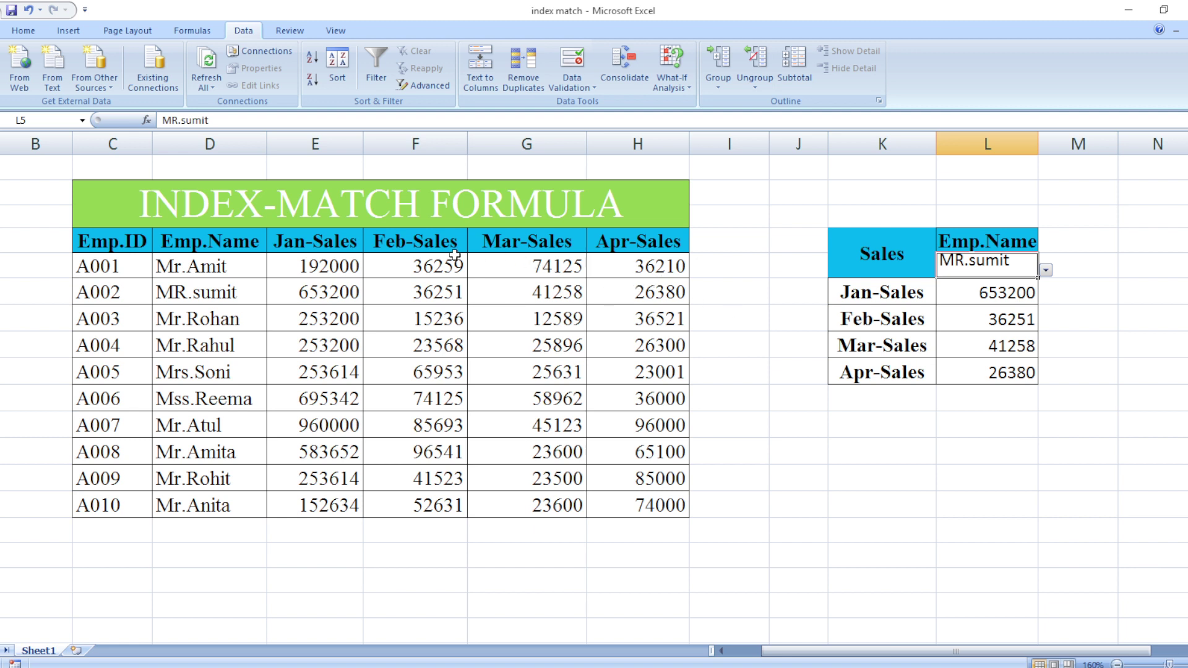
Switch the Emp.Name selection in cell L5 back to the first employee in the list.
left_click(1046, 270)
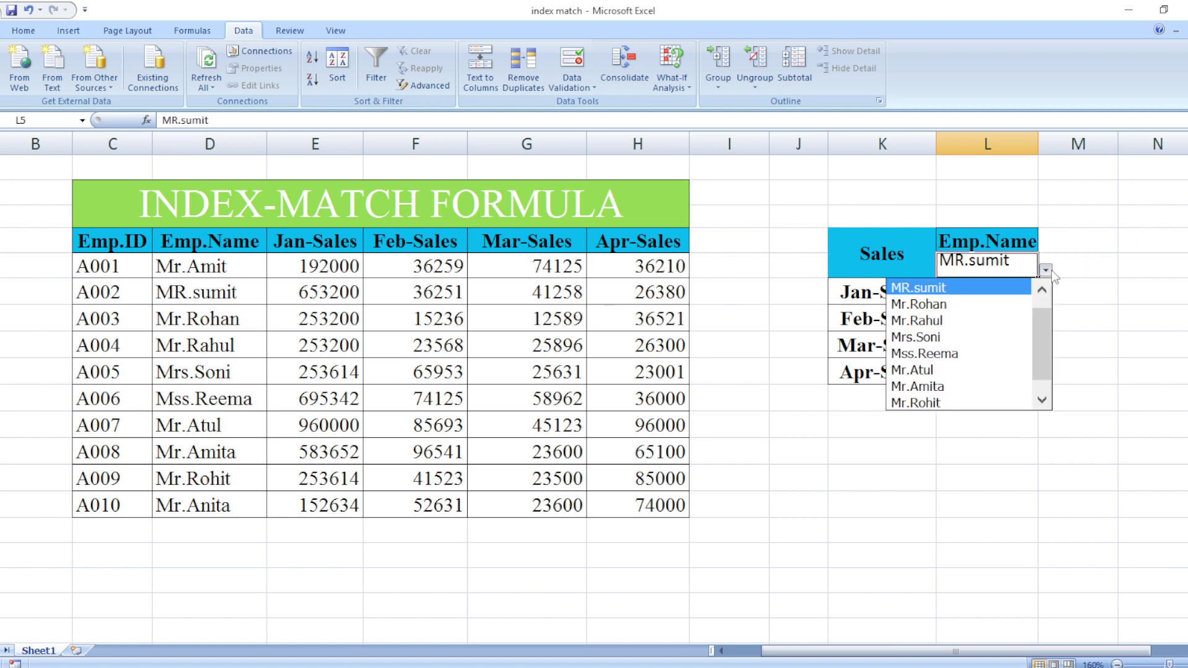
scroll(984, 303, "up", 1)
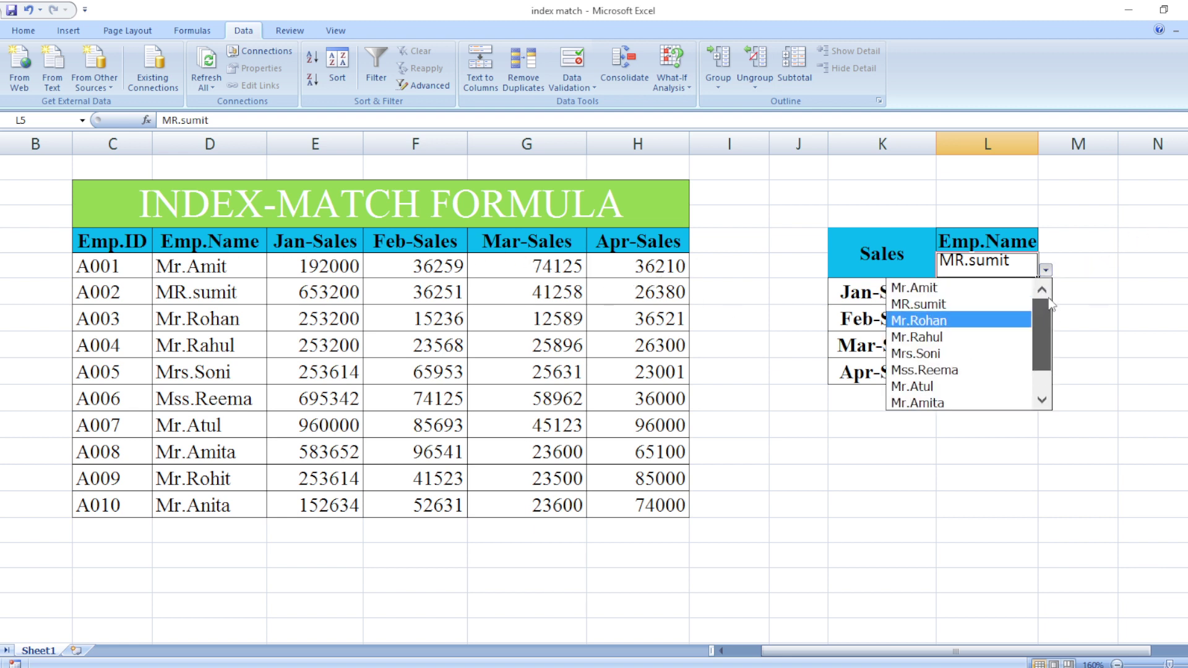
left_click(955, 292)
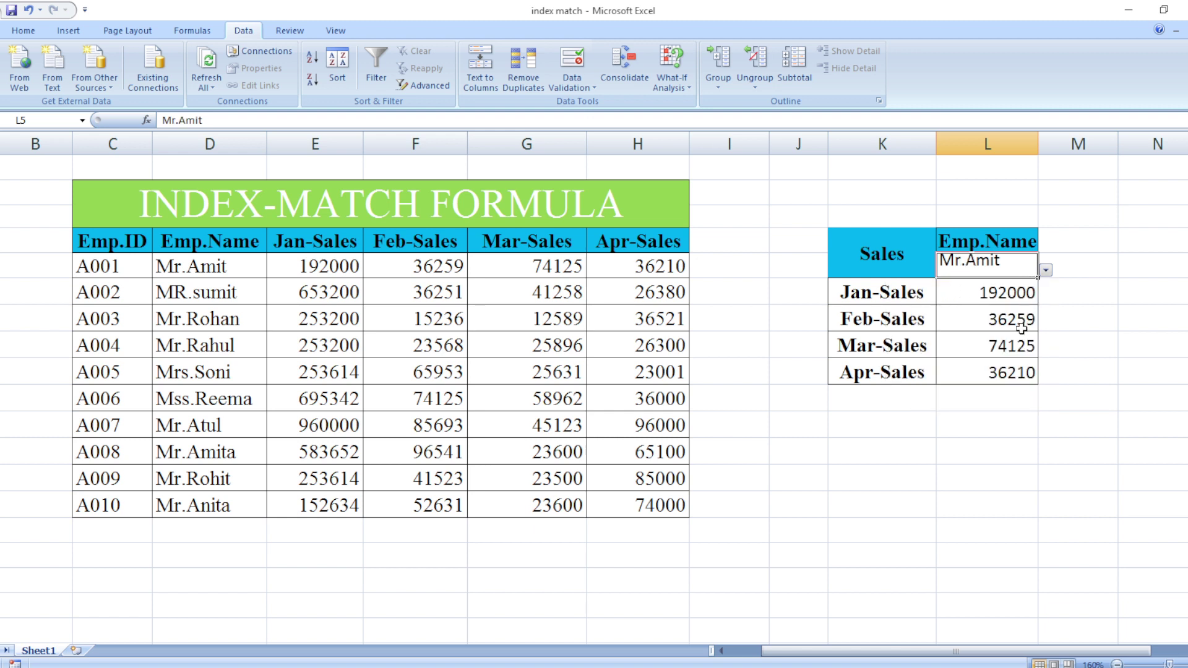